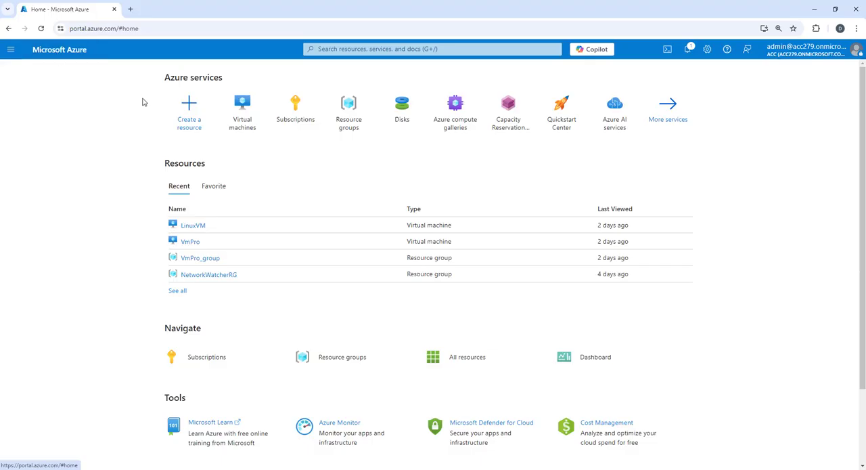
- Open the list of virtual machines
click(247, 105)
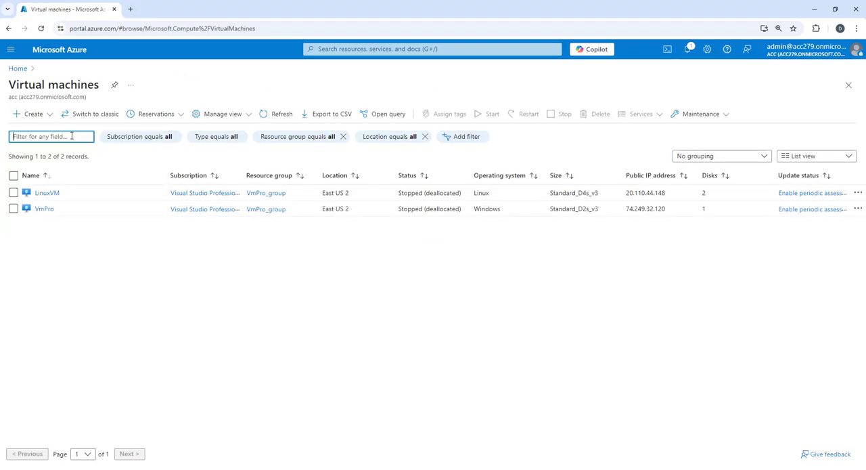
click(33, 113)
click(60, 141)
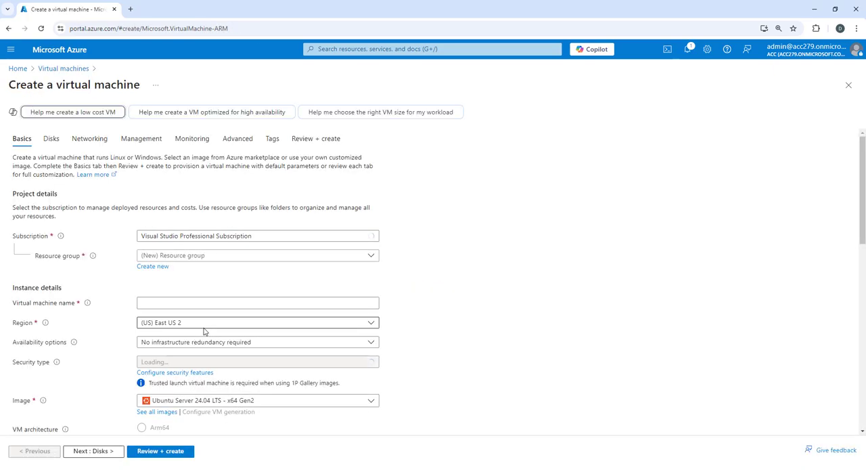
click(59, 71)
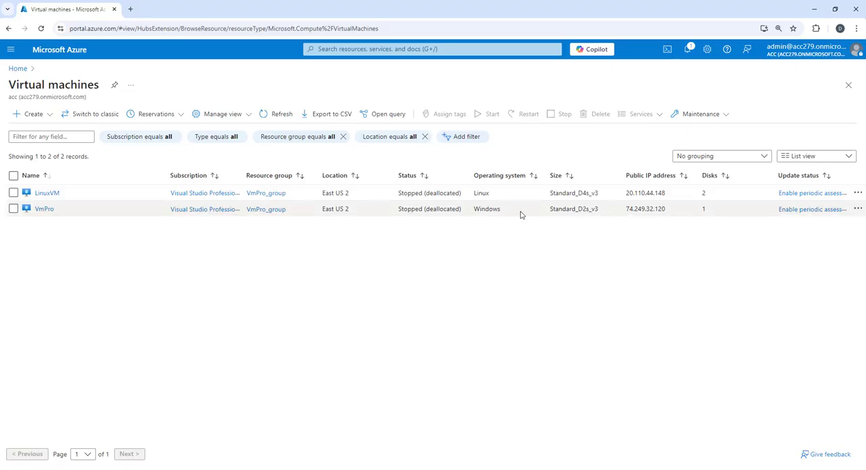
drag(521, 214, 428, 209)
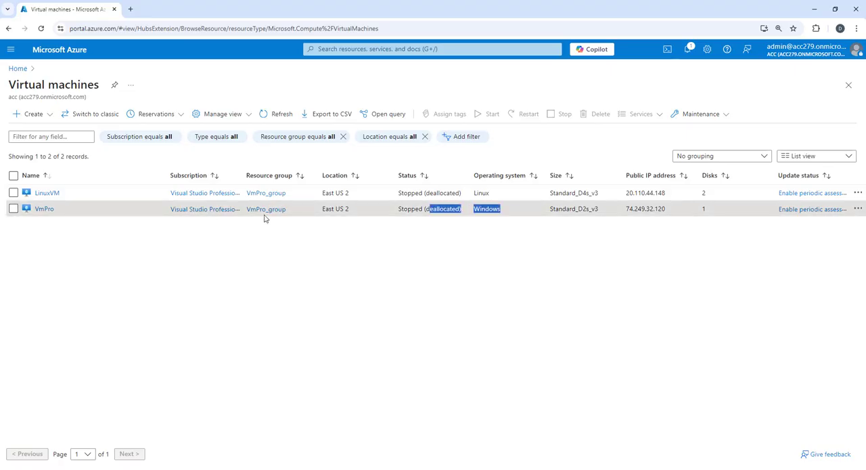
- Start a new Azure virtual machine in the VmPro_group resource group and name it Webserver
click(34, 113)
click(74, 133)
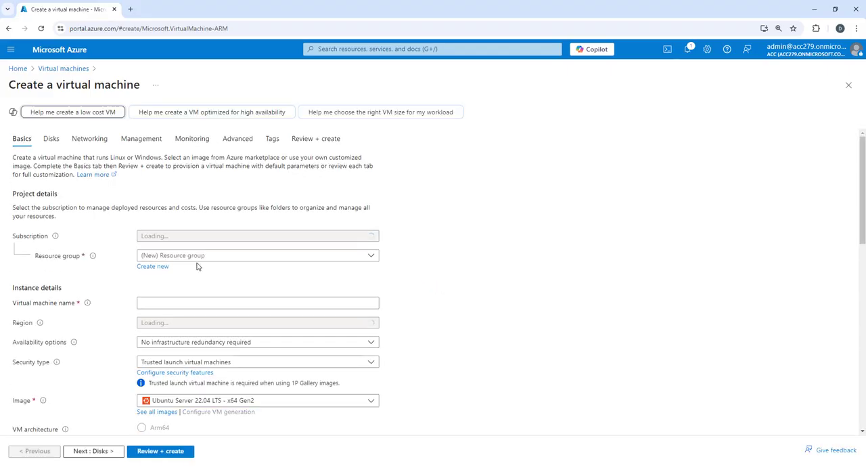
click(206, 257)
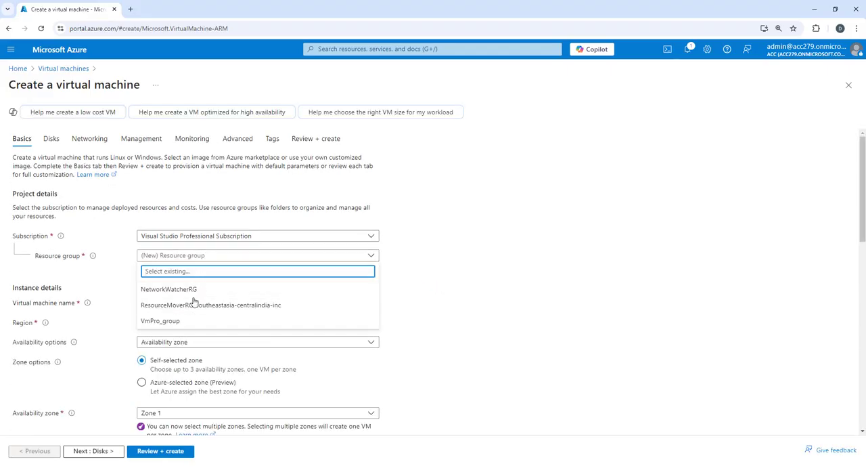
click(195, 319)
click(176, 305)
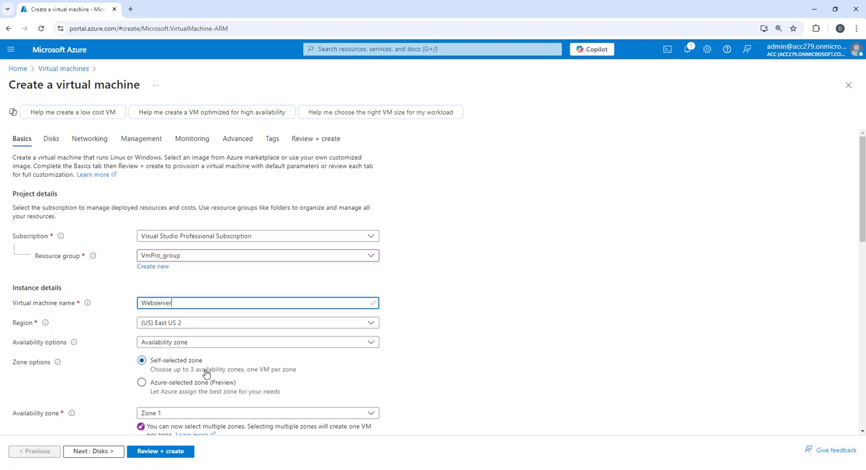
- Set the availability option to No infrastructure redundancy required and the security type to Standard
scroll(223, 368, down, 2)
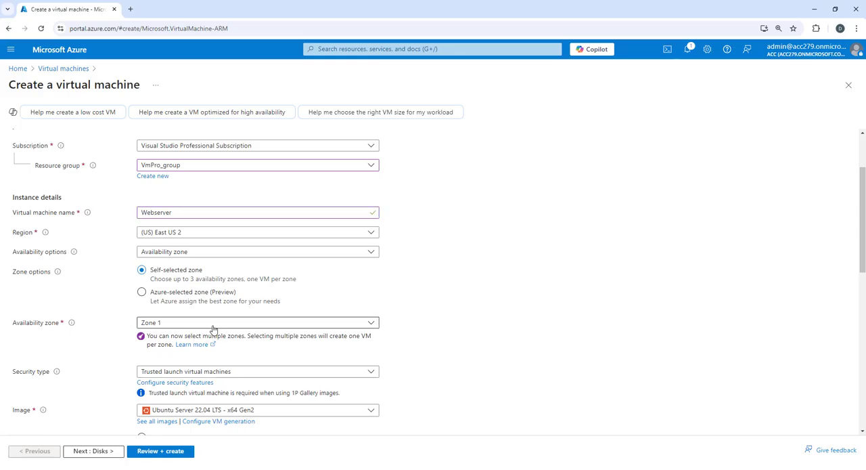
click(205, 251)
click(216, 264)
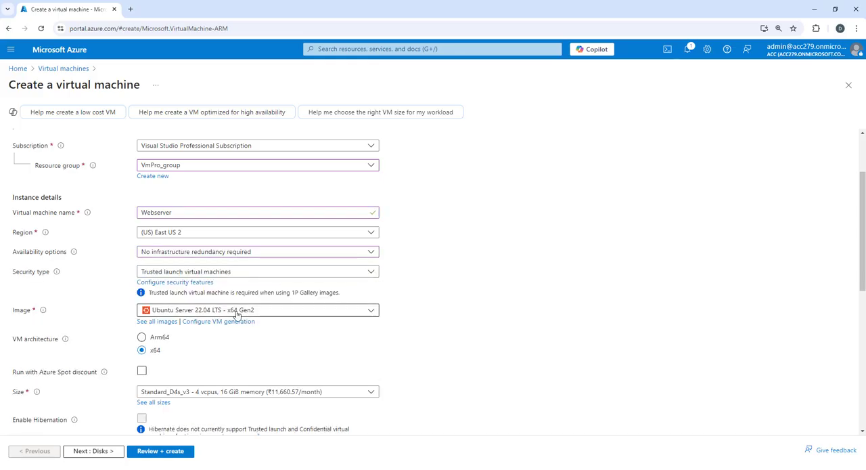
click(197, 271)
click(173, 284)
- Choose the Windows Server 2022 Datacenter: Azure Edition - x64 Gen2 image and check the size options, keeping Standard_D4s_v3
click(209, 301)
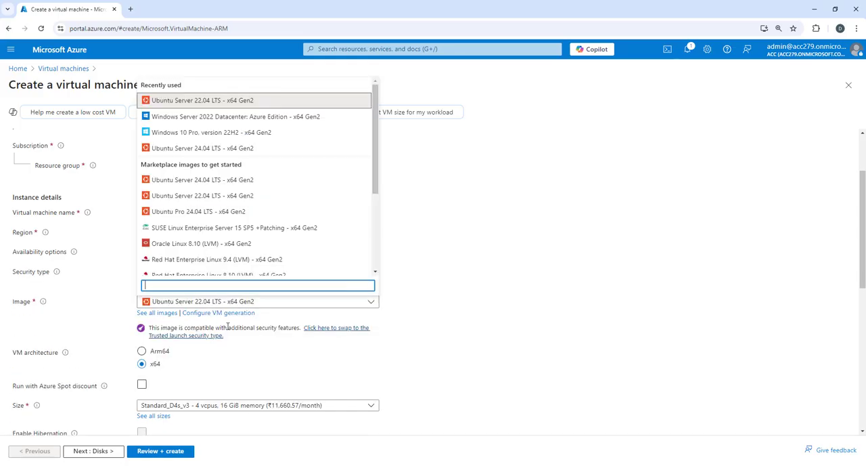
click(240, 119)
scroll(164, 340, down, 2)
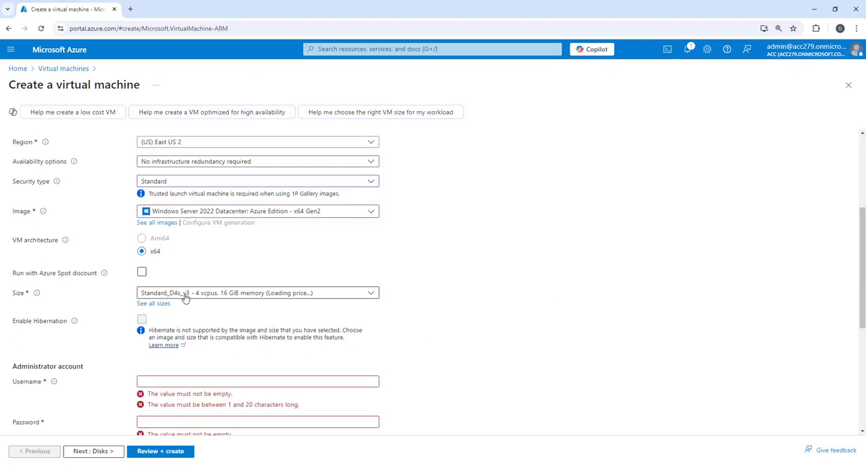
click(218, 326)
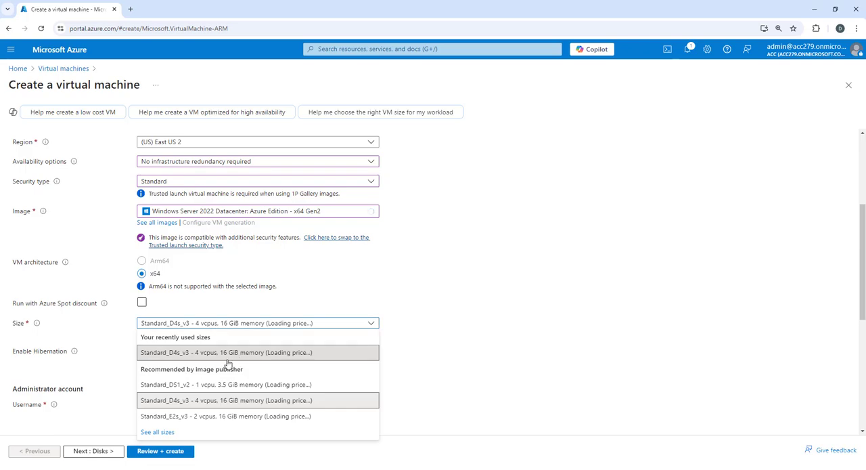
double_click(605, 348)
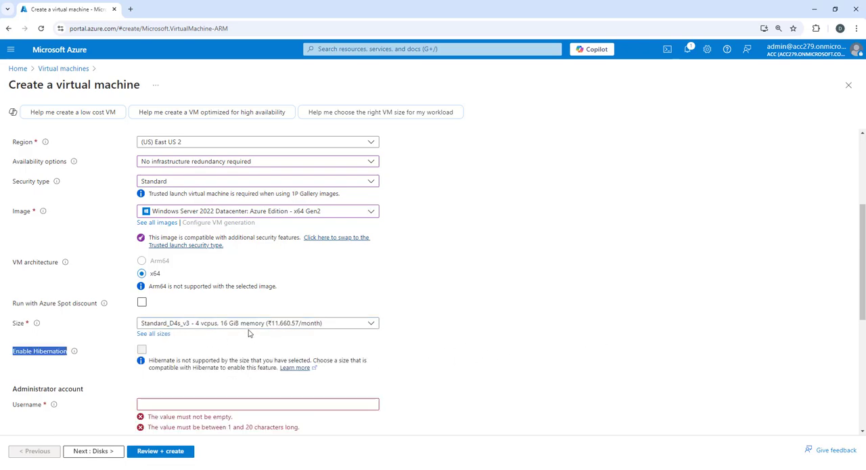
- Enter Cloudadmin as the administrator account's username
scroll(459, 336, down, 2)
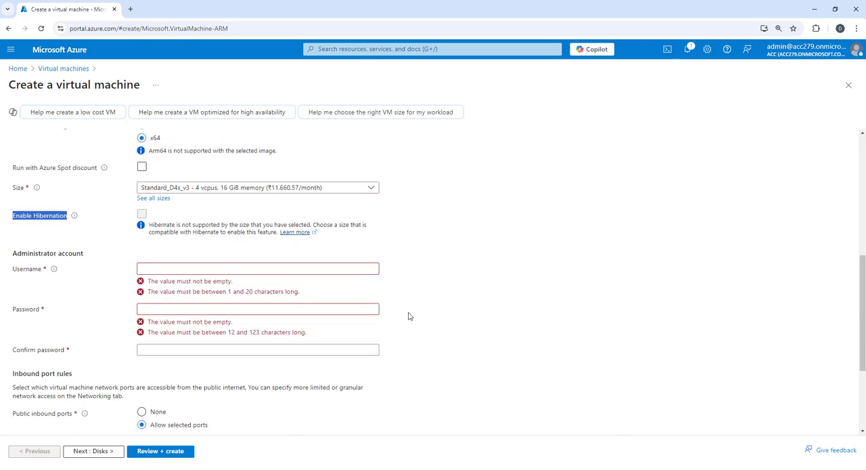
click(201, 269)
click(570, 371)
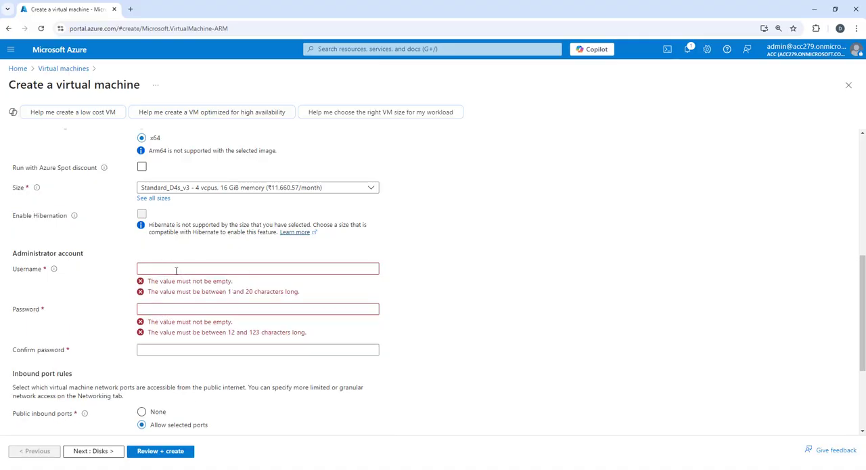
click(176, 270)
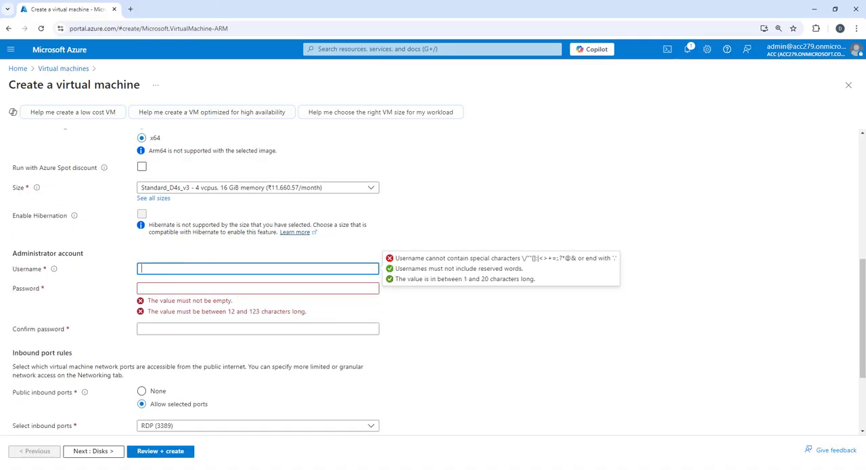
text(Cloudadmin)
key(Tab)
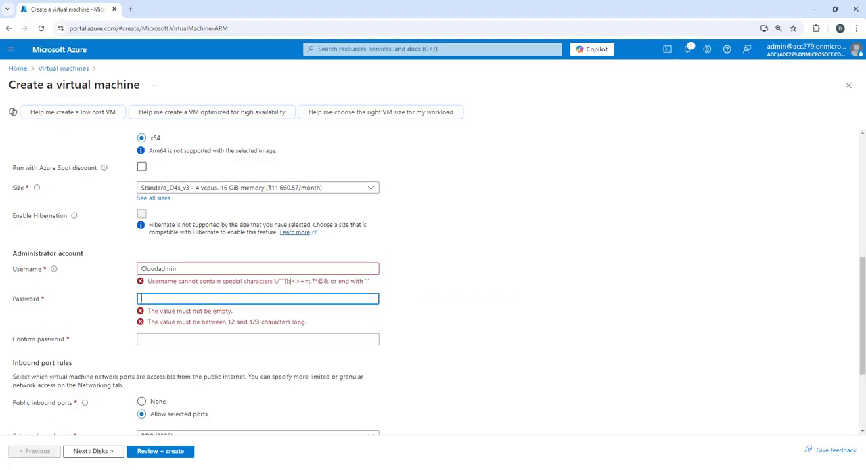
- Enter the administrator account password and repeat it in the confirmation field
text(Pass)
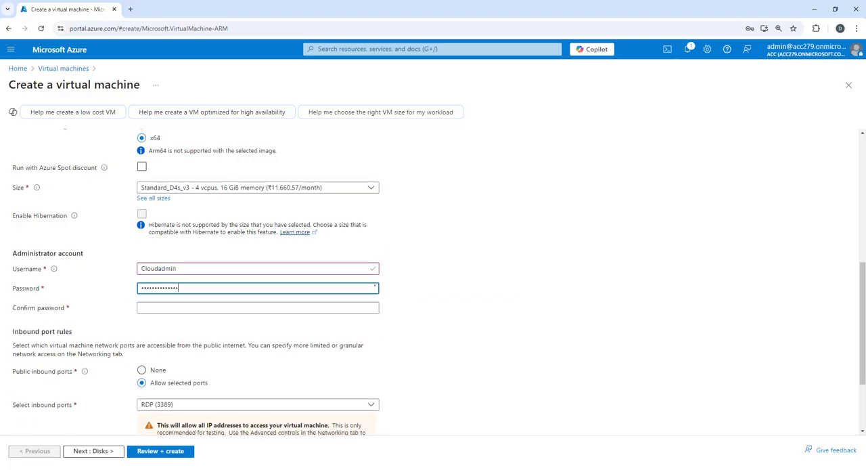
key(BackSpace)
key(BackSpace)
key(BackSpace)
key(BackSpace)
key(BackSpace)
key(BackSpace)
key(BackSpace)
key(BackSpace)
key(BackSpace)
key(BackSpace)
key(BackSpace)
key(BackSpace)
key(BackSpace)
key(BackSpace)
text(P)
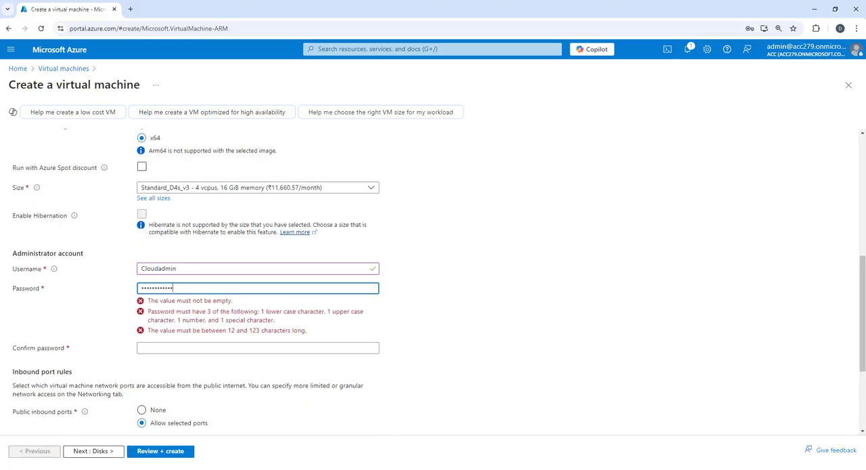
text(1)
key(Tab)
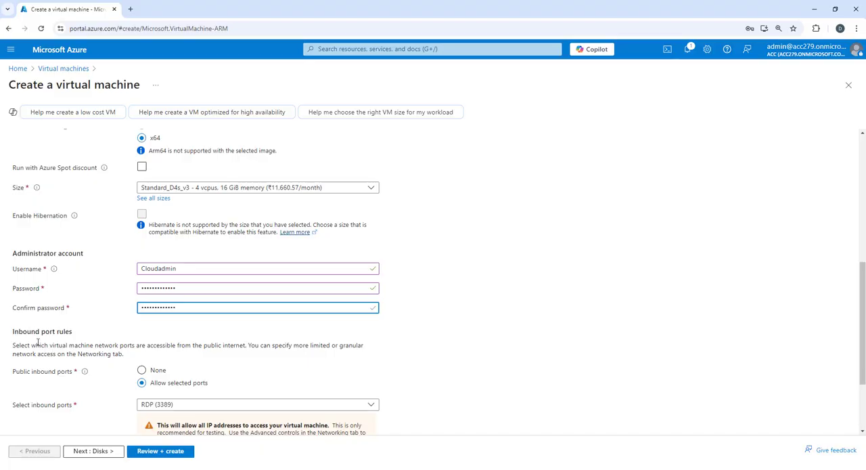
- Apply an existing Windows Server license through Azure Hybrid Benefit and confirm the license eligibility
scroll(257, 367, down, 2)
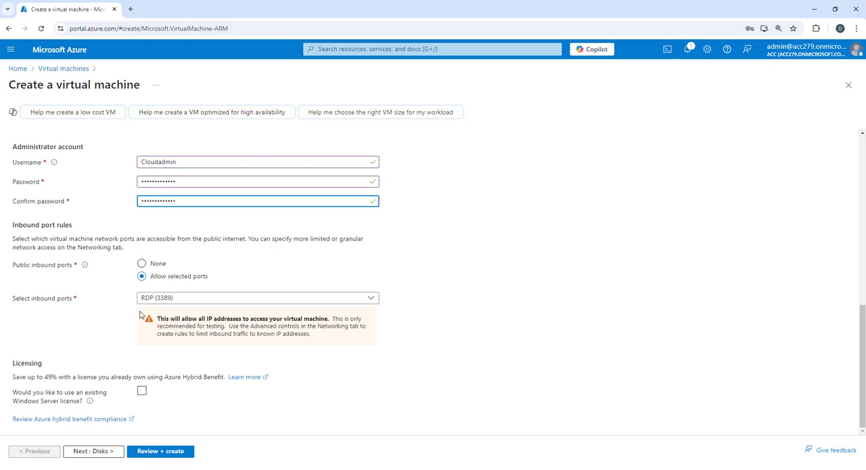
click(141, 391)
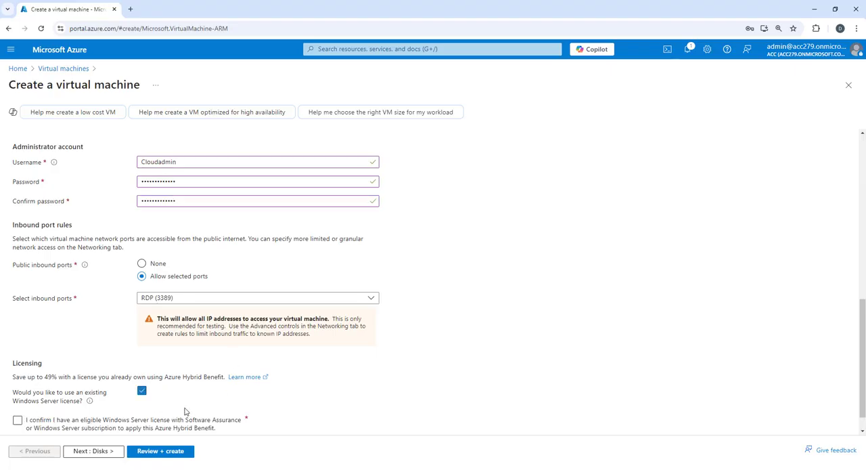
click(17, 394)
- Review the disk and networking settings of the new virtual machine, keeping the defaults
click(93, 451)
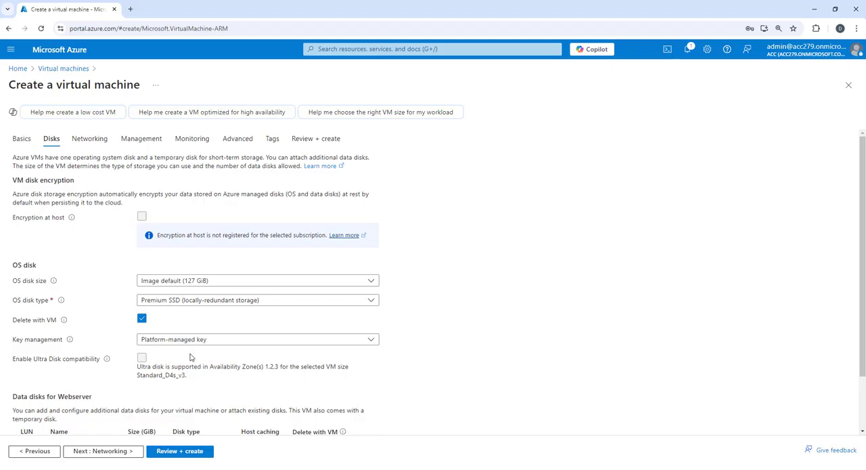
scroll(172, 417, down, 1)
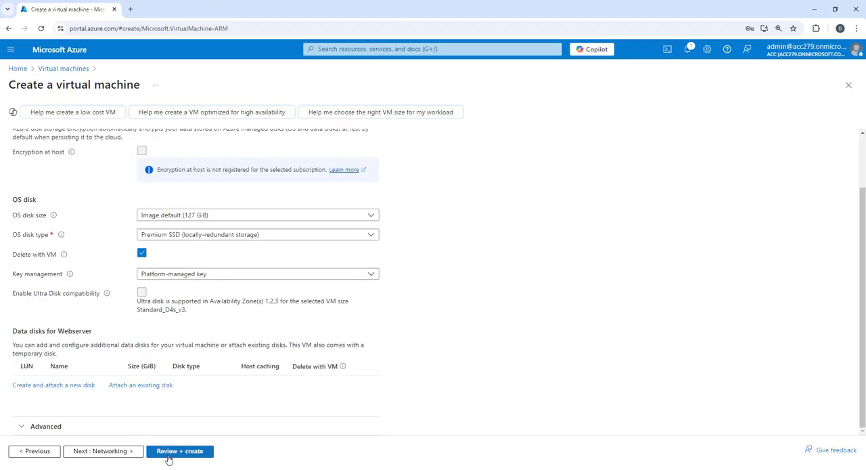
click(101, 451)
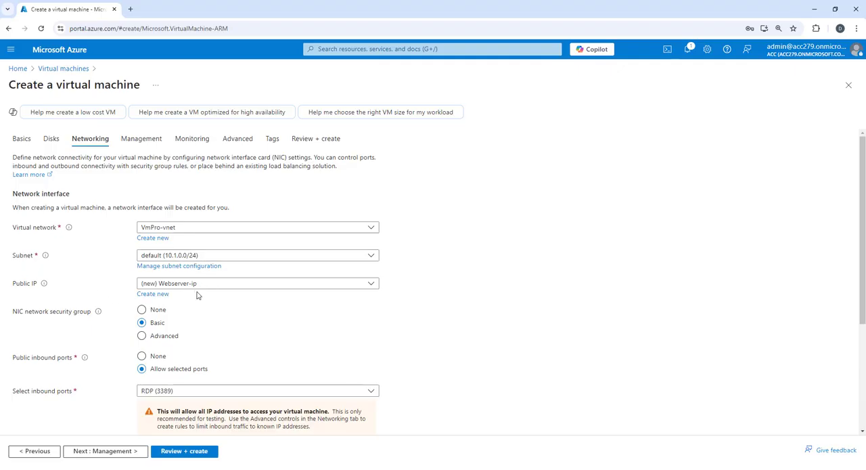
scroll(201, 295, down, 2)
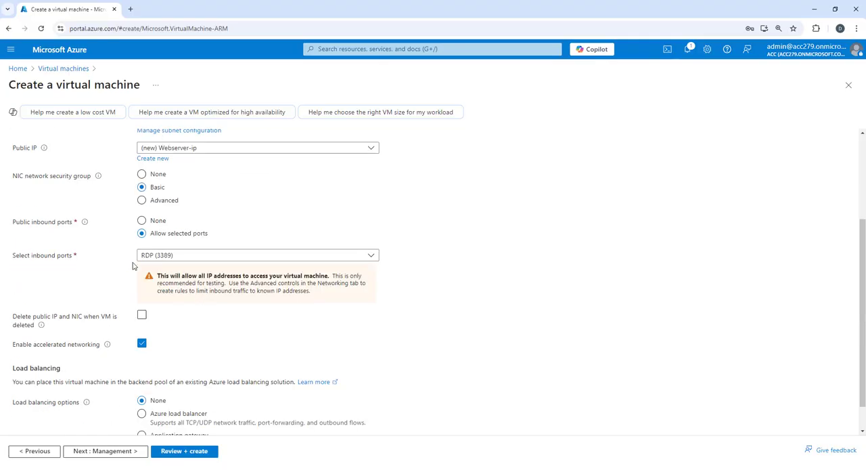
scroll(223, 311, down, 1)
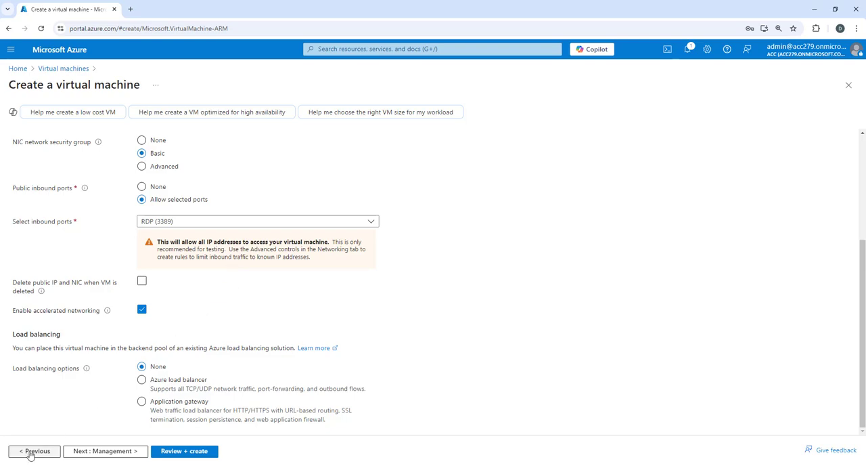
- Return to the basic settings and allow HTTP (80) as an inbound port in addition to RDP (3389)
scroll(128, 321, up, 3)
click(19, 139)
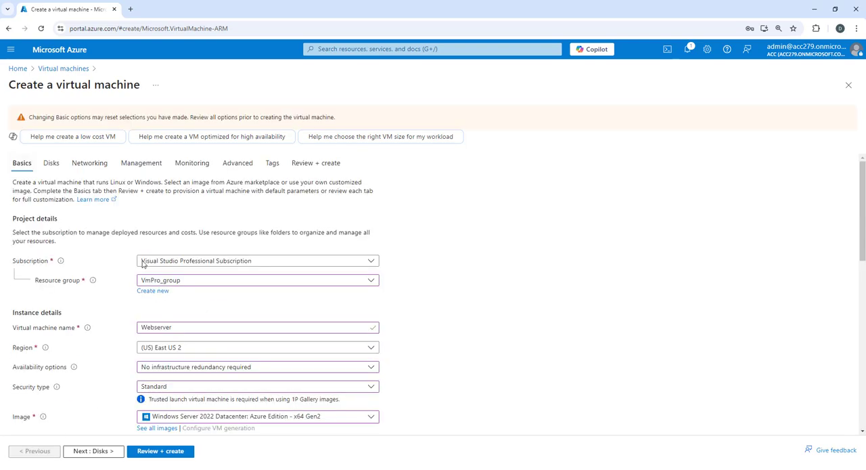
scroll(214, 309, down, 10)
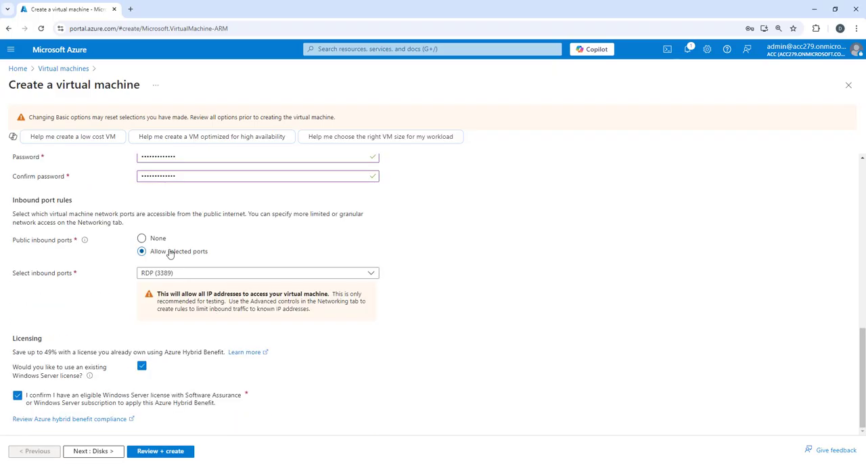
click(240, 274)
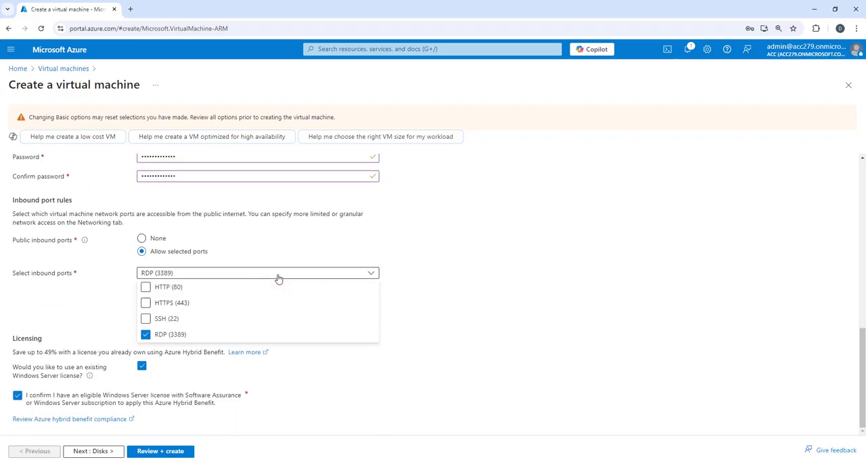
click(147, 289)
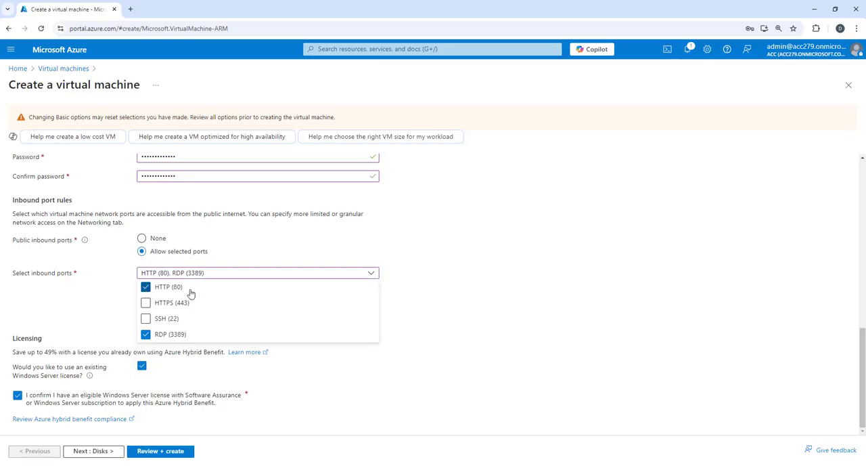
click(529, 375)
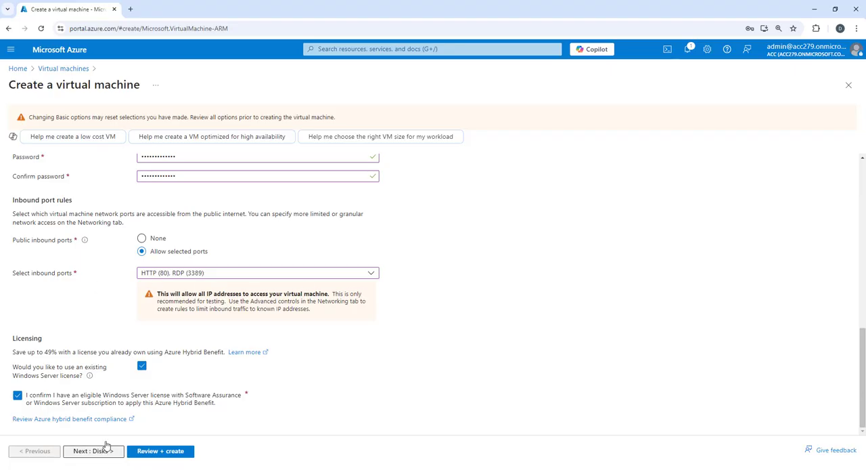
- Check the inbound ports in the networking settings and submit the virtual machine configuration for validation
scroll(122, 372, up, 15)
click(80, 163)
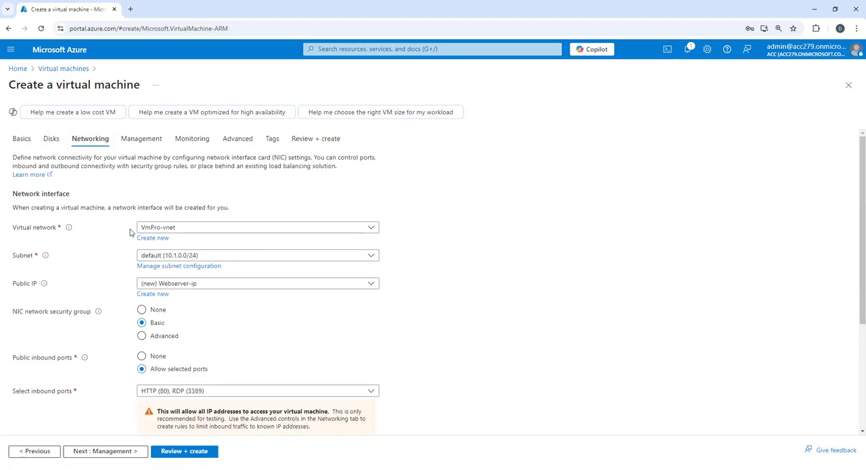
scroll(187, 362, down, 3)
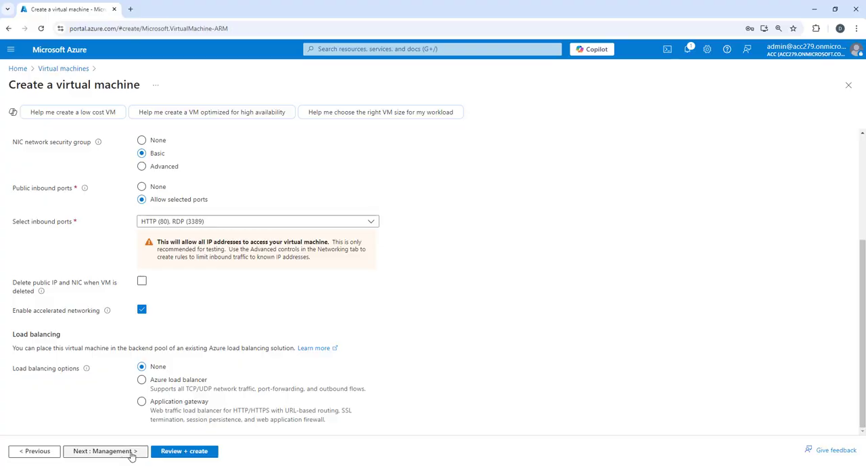
click(172, 453)
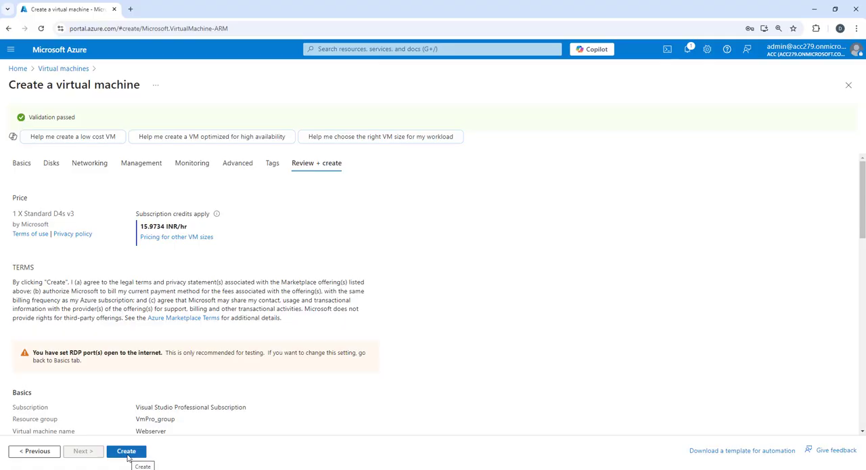
- Create the validated Webserver virtual machine and copy its public IP address once it is deployed
click(127, 452)
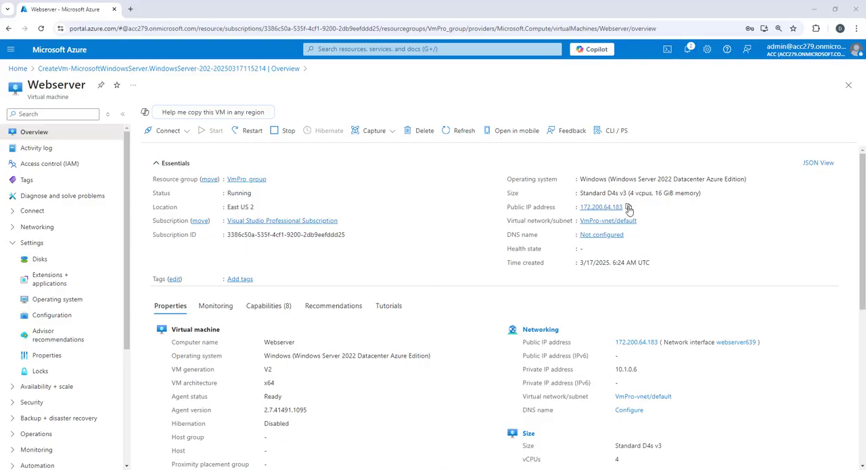
click(629, 207)
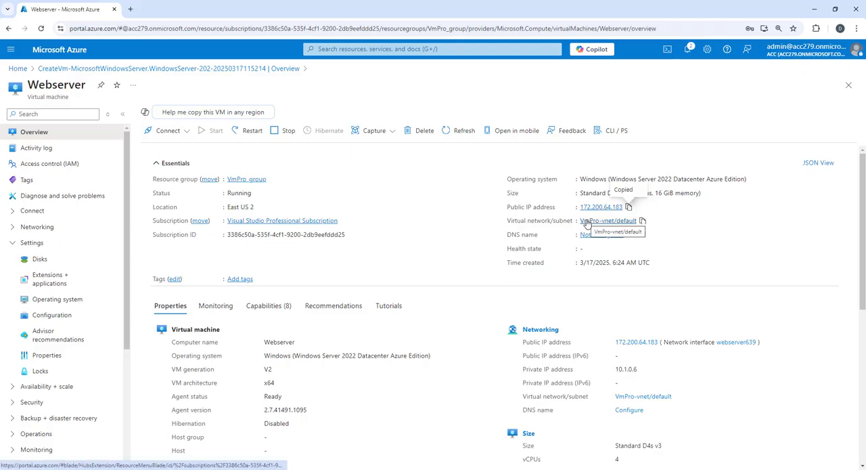
- Launch Remote Desktop Connection on the local computer and connect to the virtual machine at 172.200.64.183
right_click(11, 469)
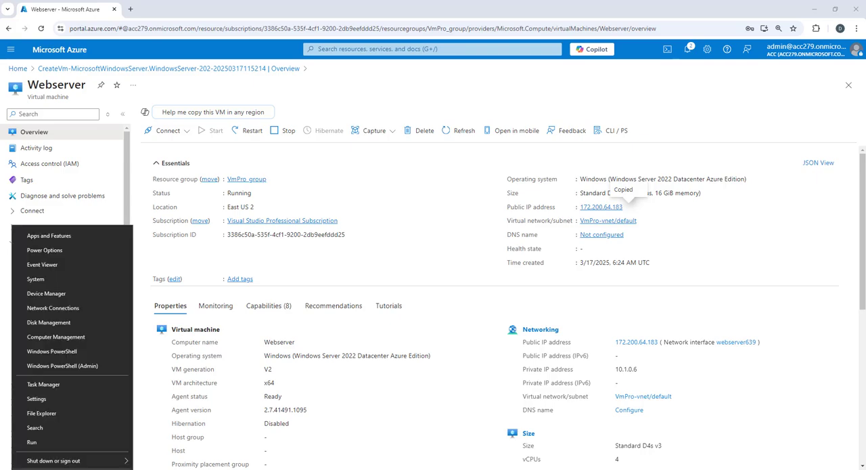
click(42, 446)
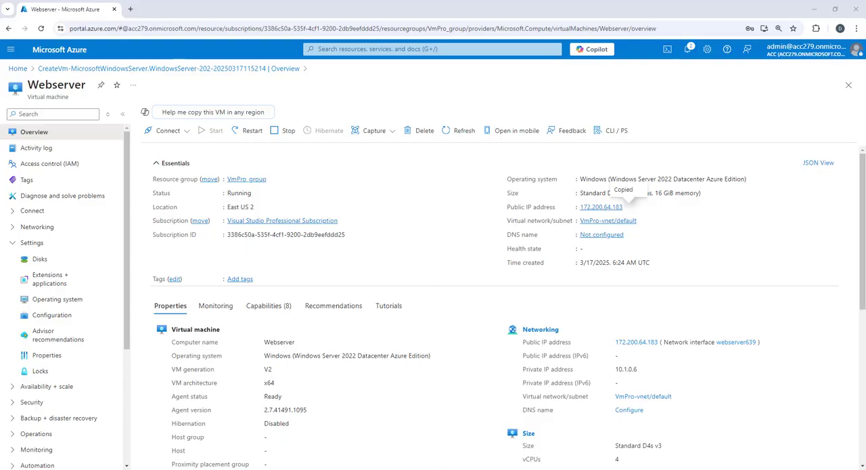
click(335, 208)
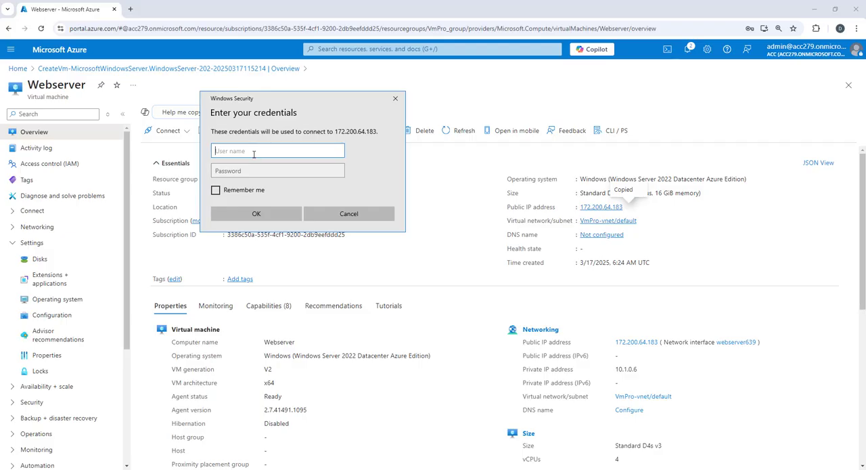
- Sign in to the remote machine as cloudadmin with the account password and connect despite the unverified certificate
text(cloudadmin)
key(Tab)
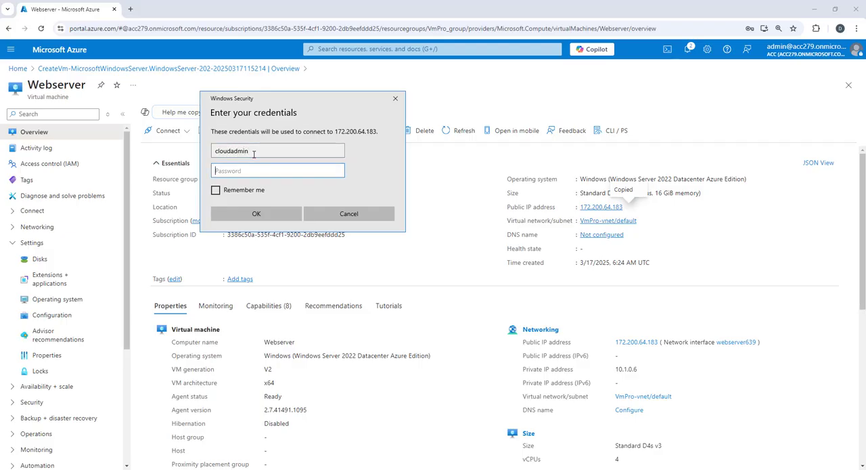
text(P)
click(257, 213)
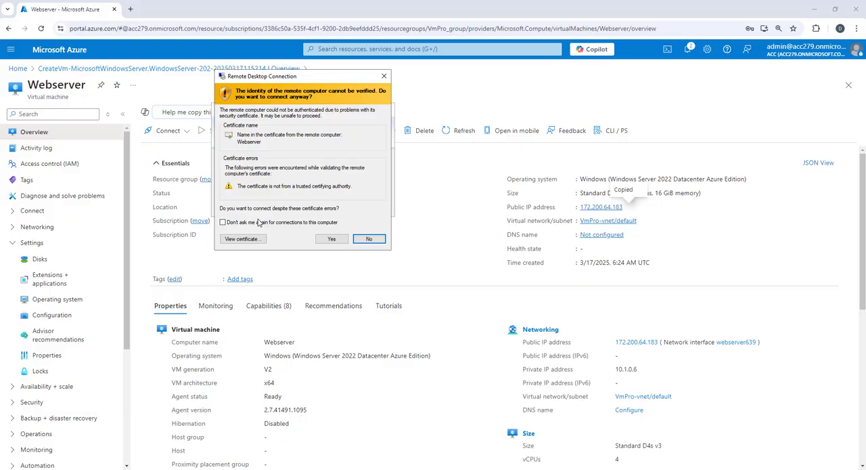
key(Left)
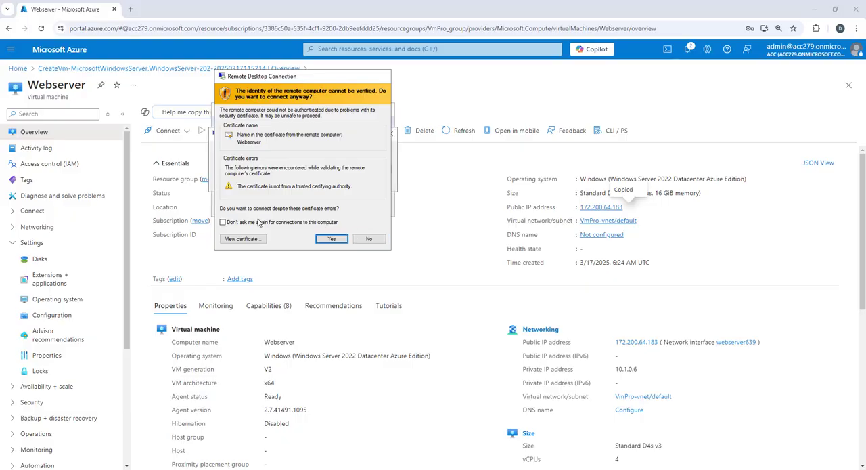
key(Return)
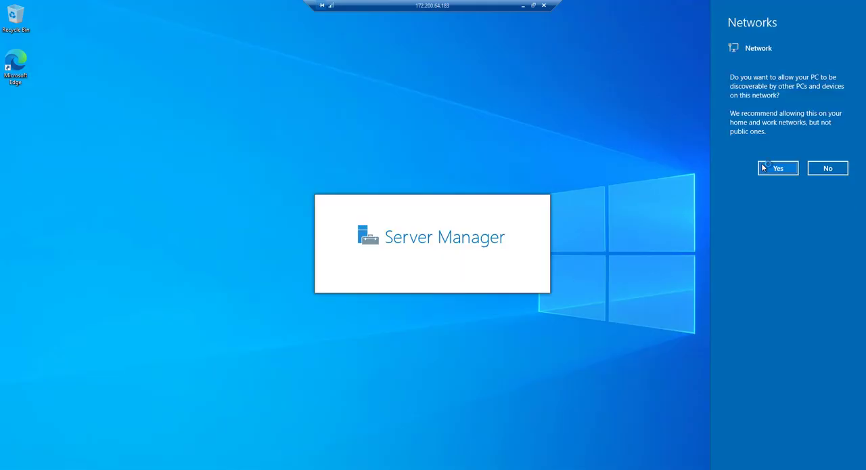
- Allow the server to be discoverable on the network and dismiss the Windows Admin Center notice in Server Manager
click(766, 168)
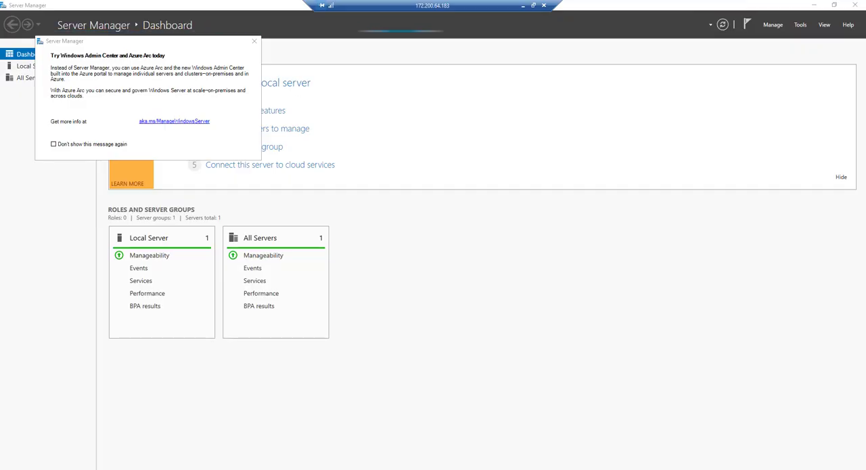
click(254, 41)
- Open Windows PowerShell on the server, try to run the copied command, and move the console window aside
key(super)
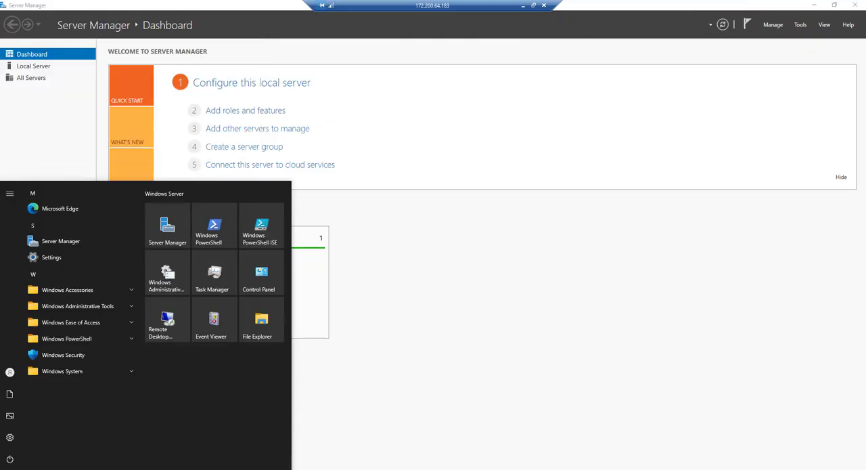
key(super)
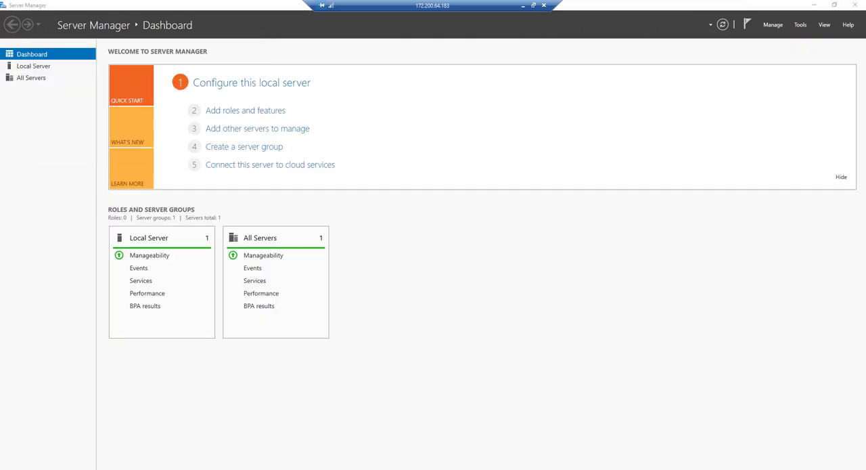
key(super)
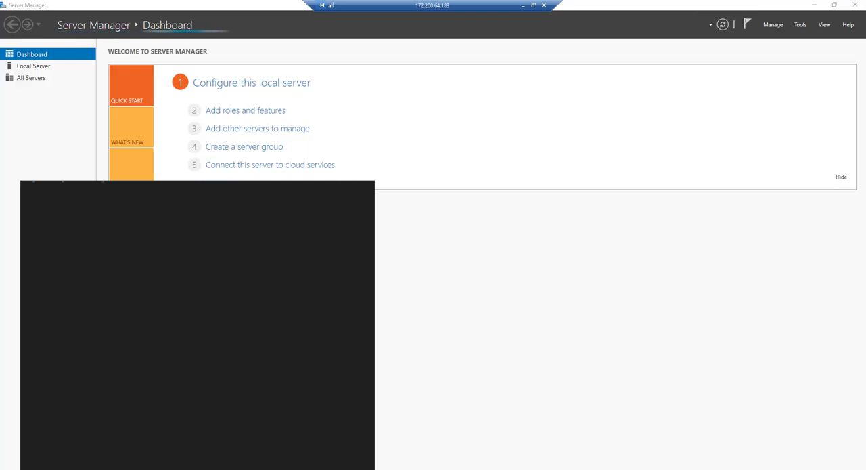
text(powershell)
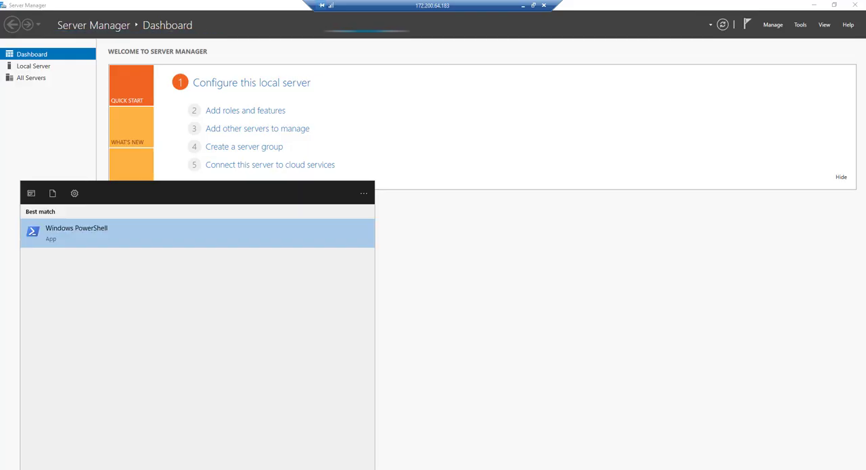
click(114, 238)
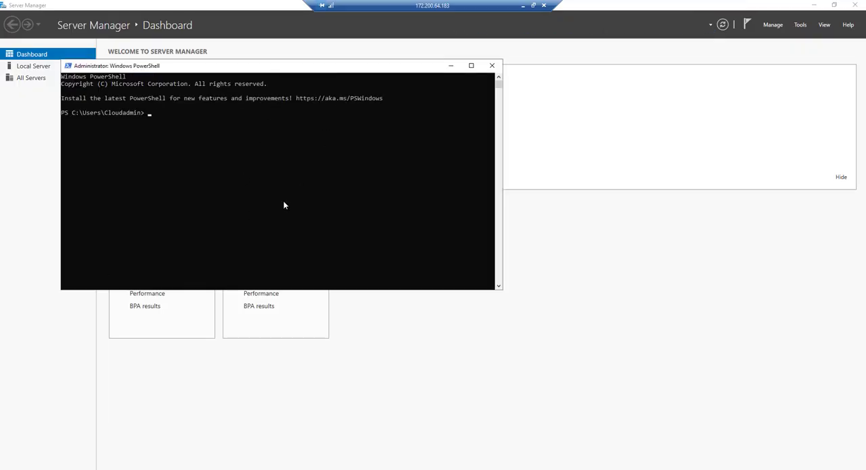
key(ctrl+v)
key(Return)
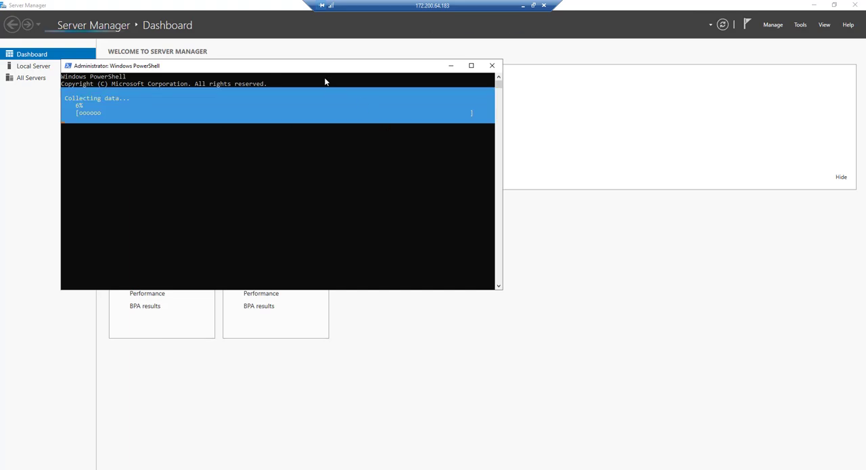
drag(321, 66, 645, 101)
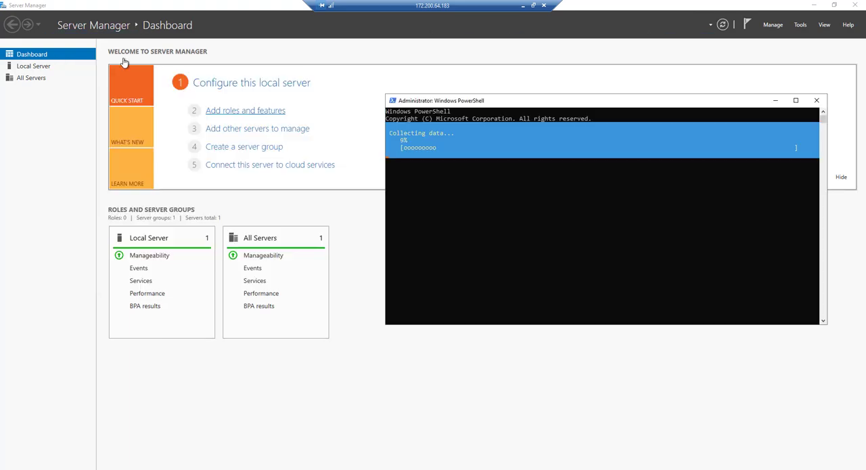
- Start adding roles and features as a role-based or feature-based installation, with Webserver from the server pool as the destination
click(247, 115)
click(275, 115)
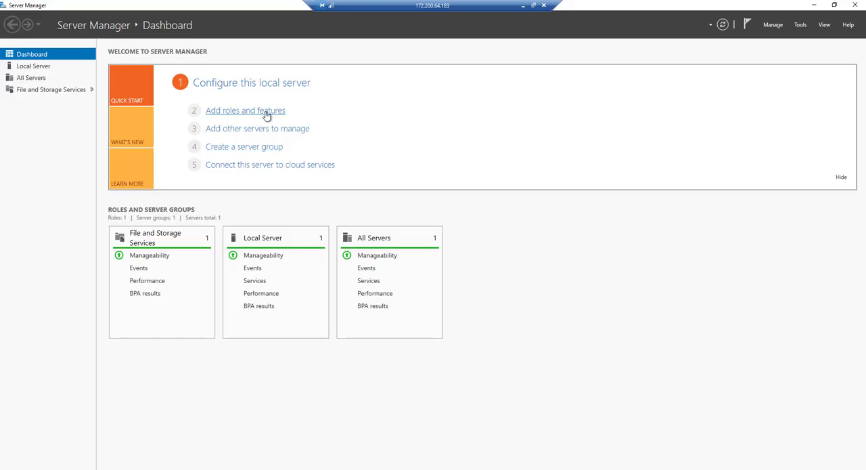
click(328, 326)
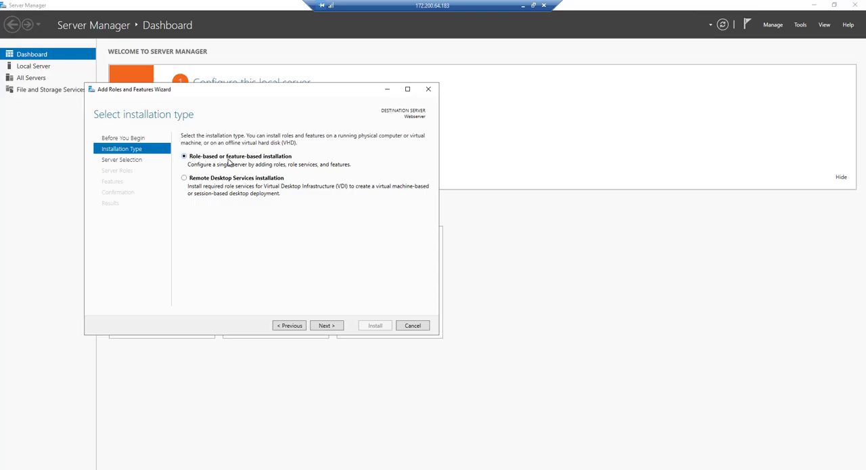
click(327, 327)
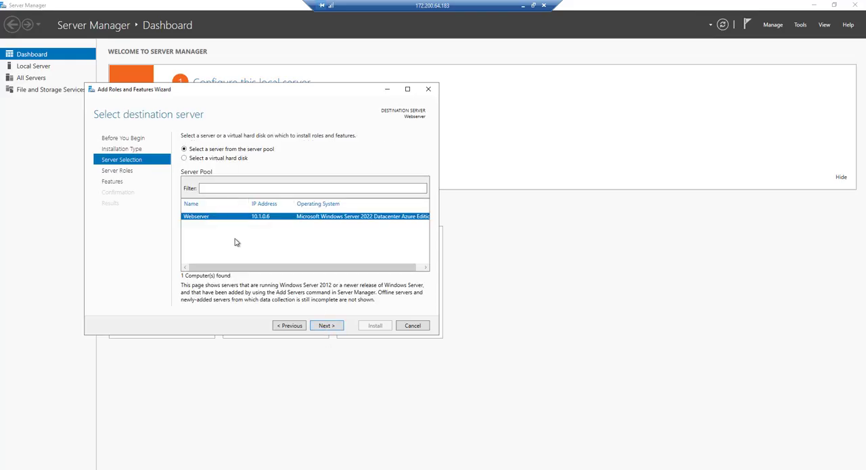
click(331, 327)
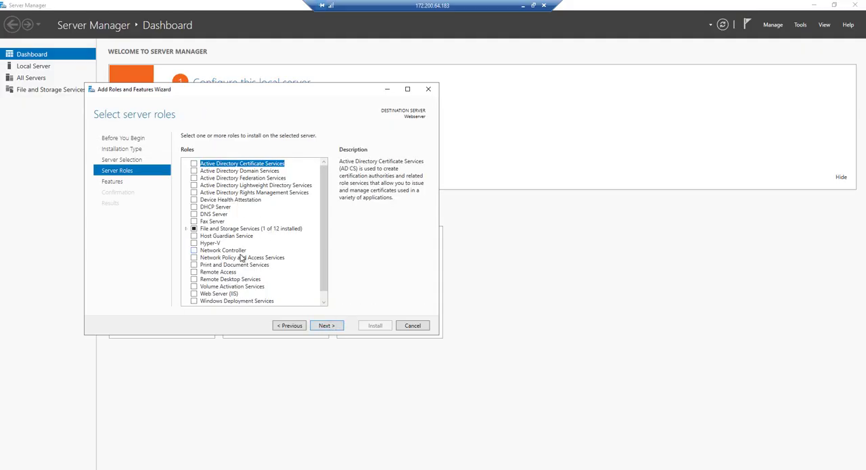
- Select the Web Server (IIS) role together with its required features and continue to the feature selection
scroll(242, 258, down, 1)
click(194, 286)
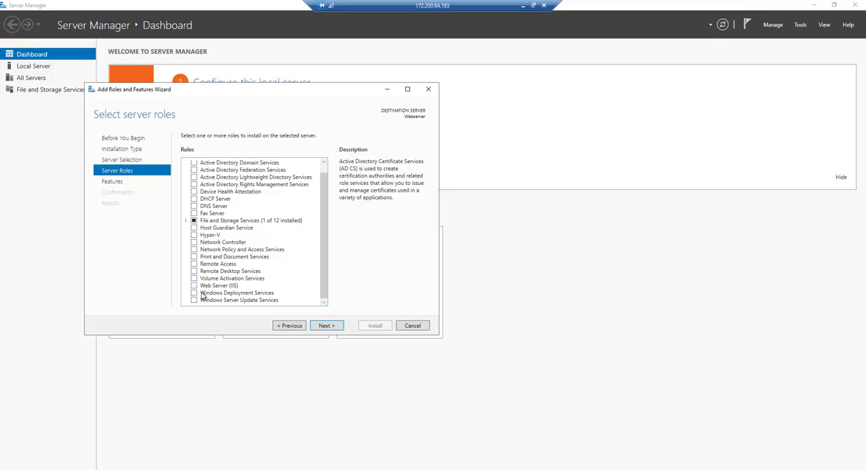
click(289, 285)
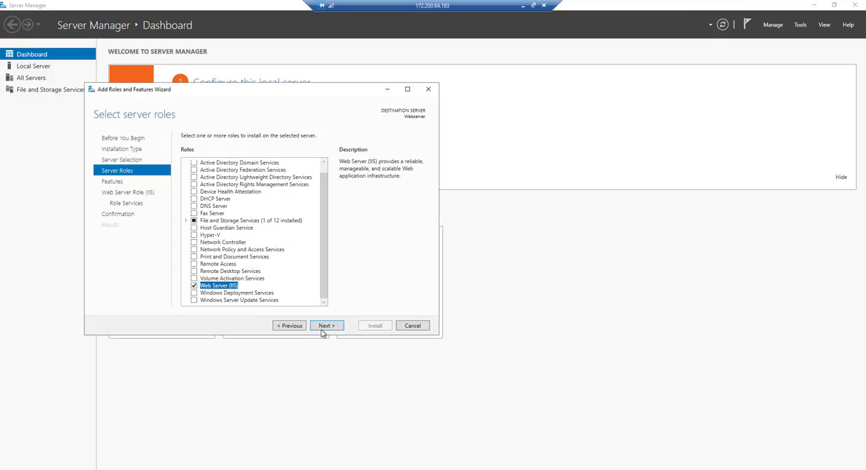
click(325, 325)
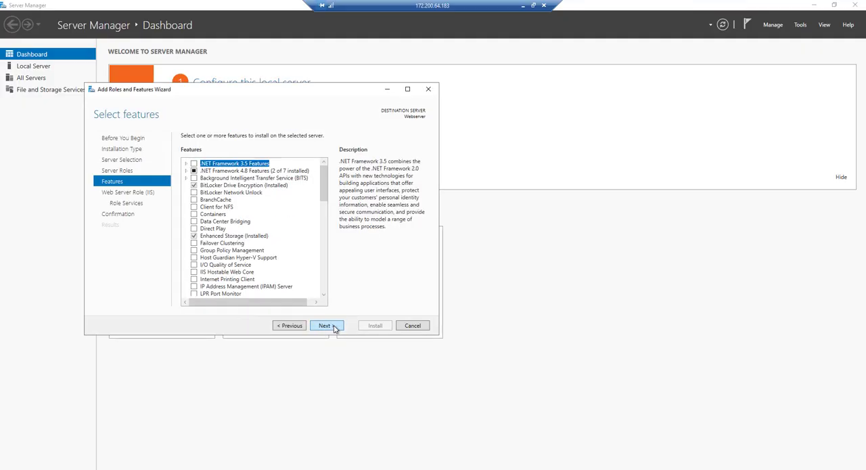
- Keep the default features and IIS role services, install the role, and close the wizard when installation finishes
click(325, 325)
click(325, 326)
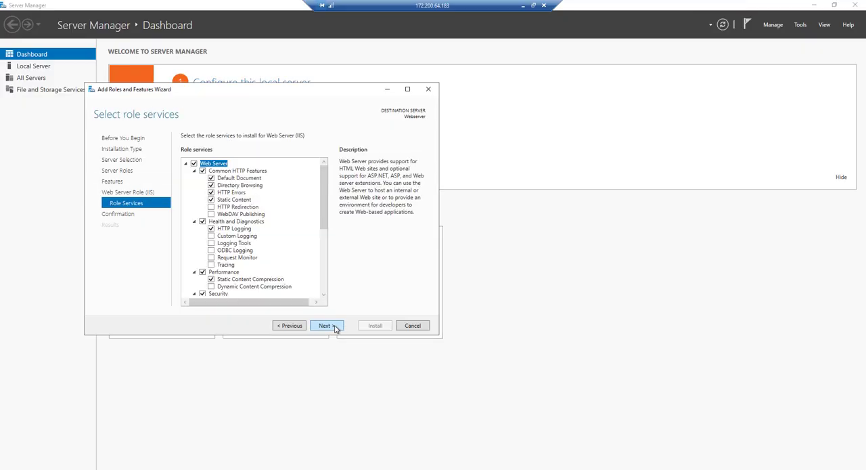
click(325, 325)
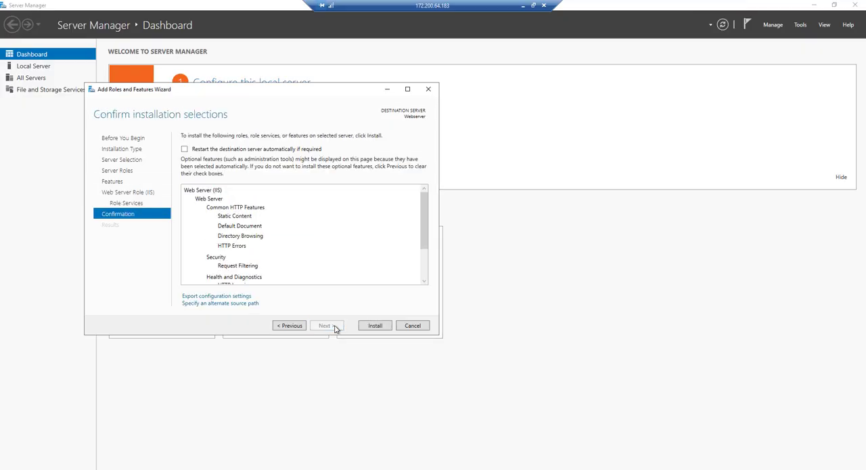
click(377, 328)
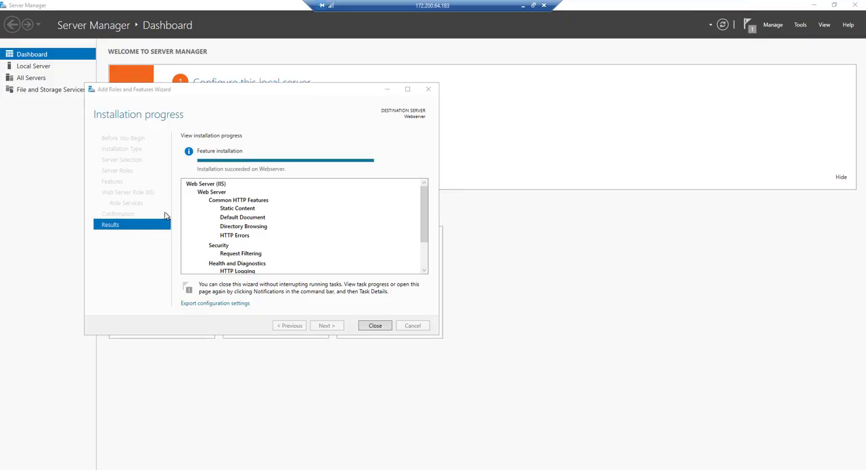
click(381, 328)
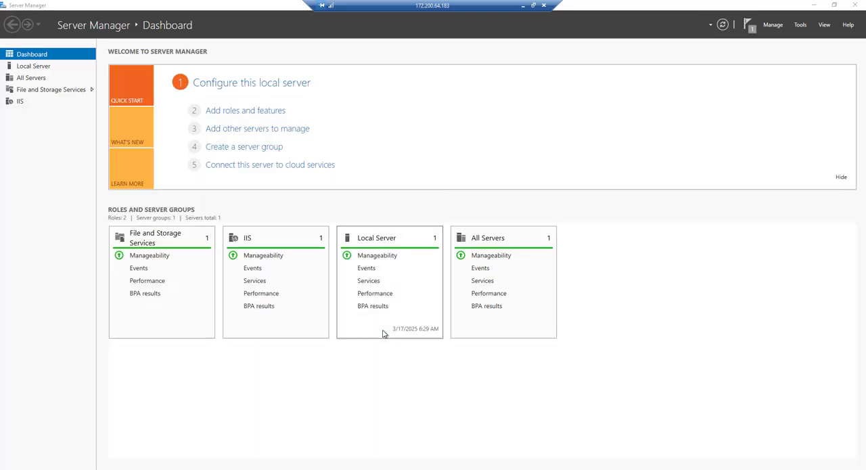
- Close Server Manager and open Internet Information Services (IIS) Manager from the Windows Administrative Tools
click(854, 5)
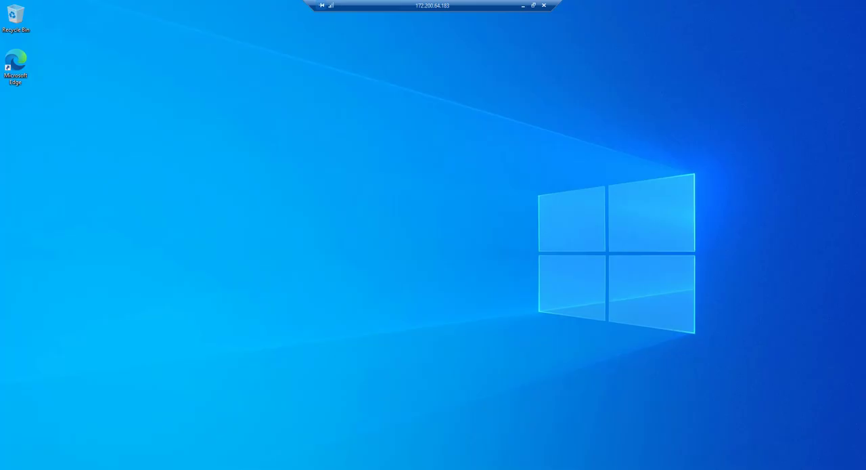
key(super)
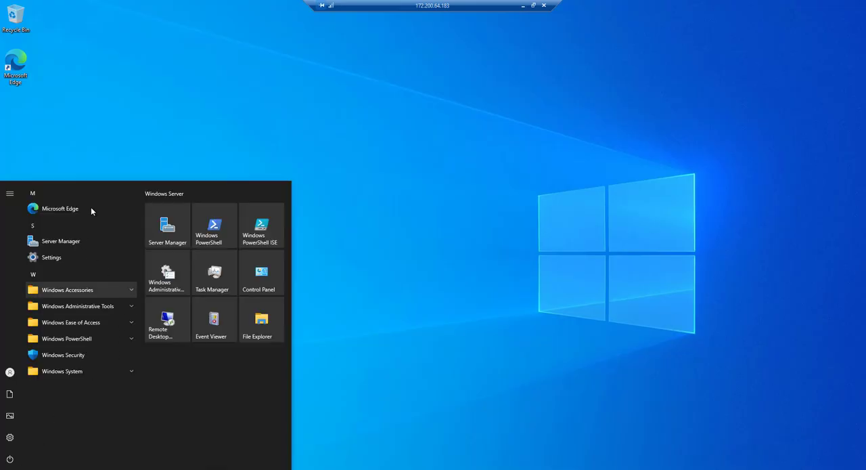
click(128, 308)
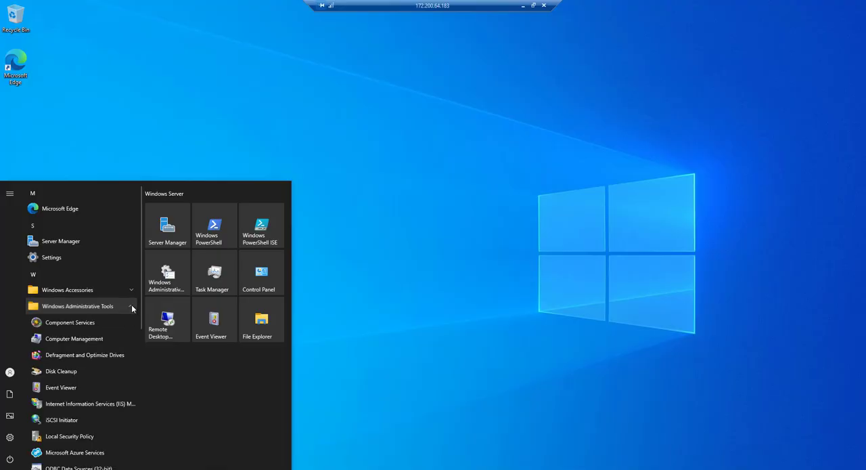
scroll(111, 373, down, 1)
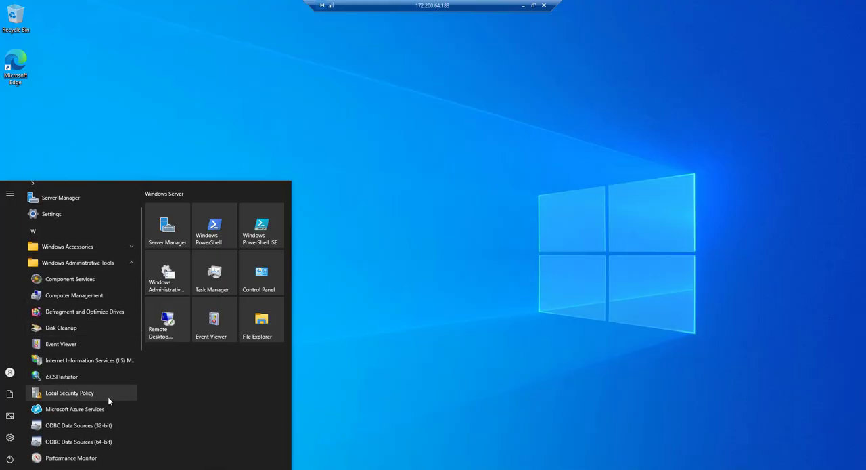
click(111, 362)
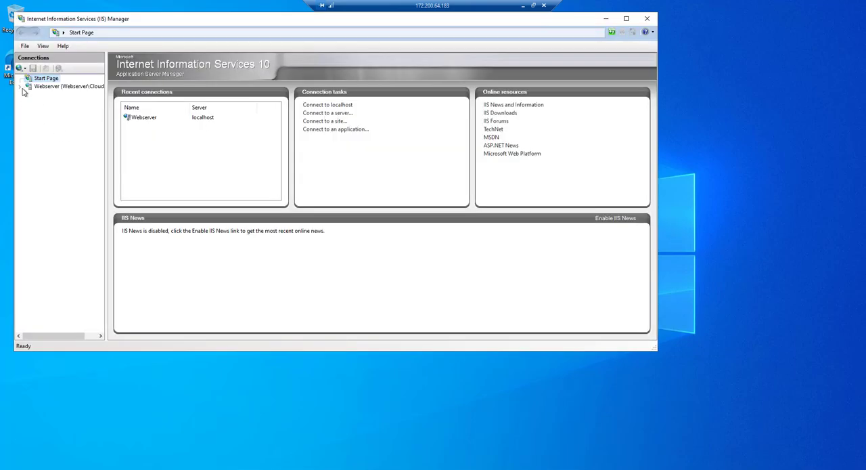
- Expand the Webserver connection and its Sites in IIS Manager and open the Default Web Site
click(22, 89)
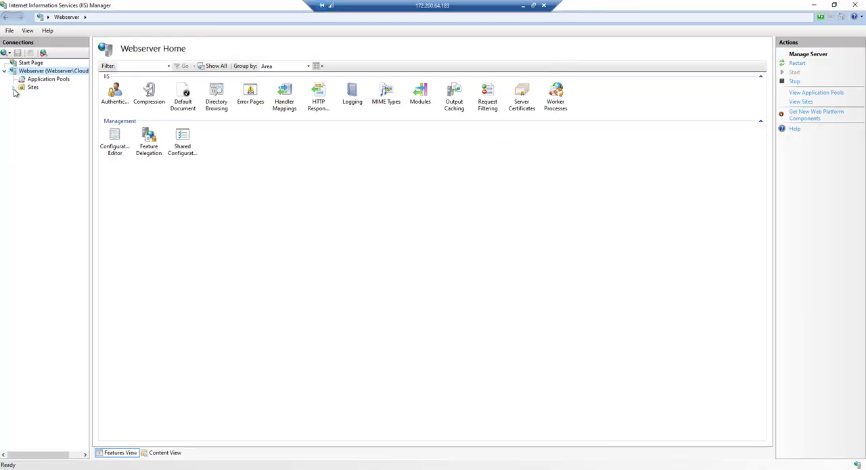
click(13, 88)
click(49, 98)
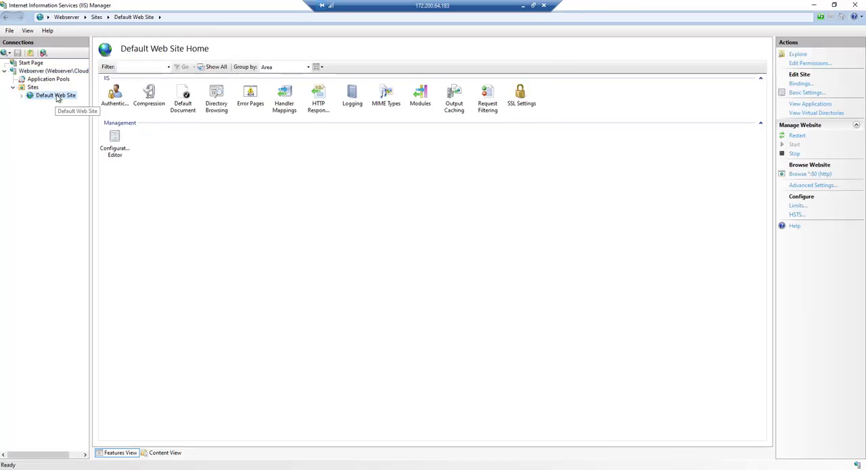
- Explore the Default Web Site's wwwroot folder and open its iisstart HTML page in the browser
right_click(49, 99)
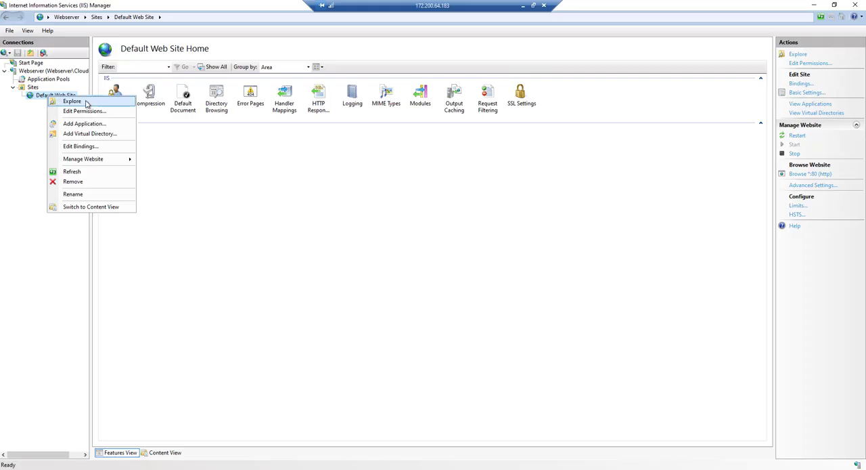
click(86, 102)
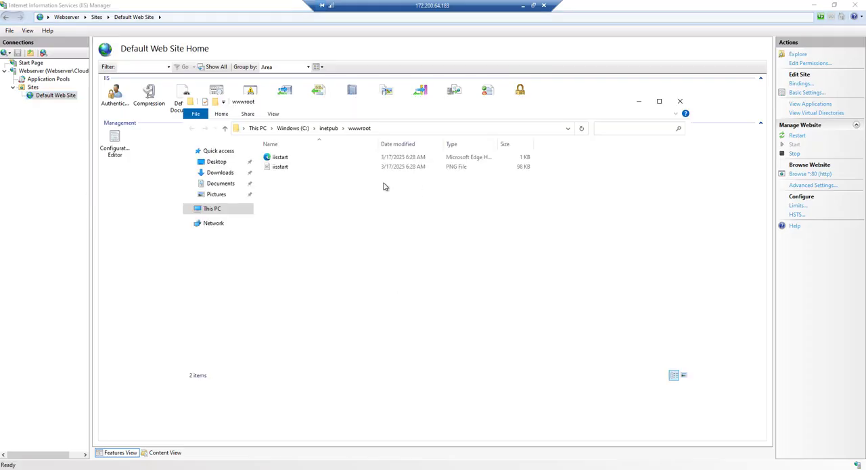
click(285, 161)
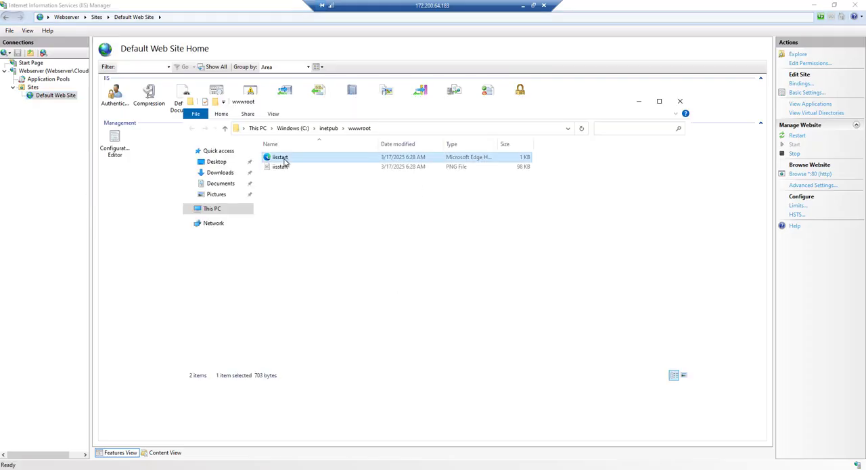
double_click(285, 160)
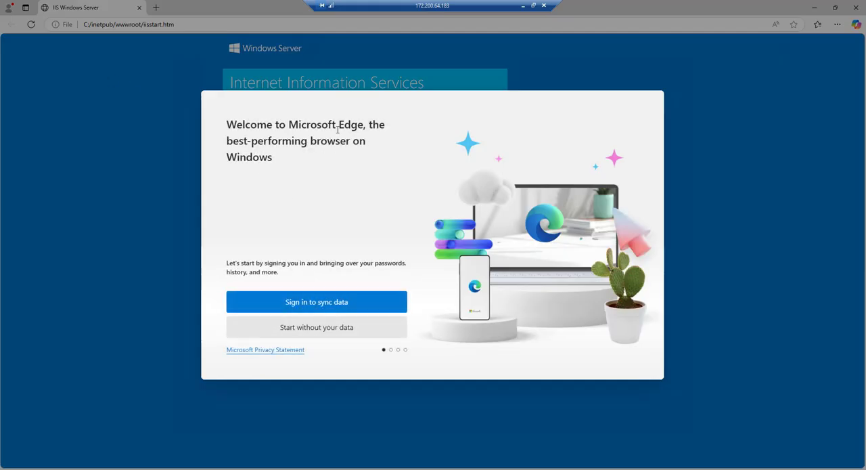
- Start Microsoft Edge without signing in and accept the remaining first-run prompts with their default settings
click(323, 329)
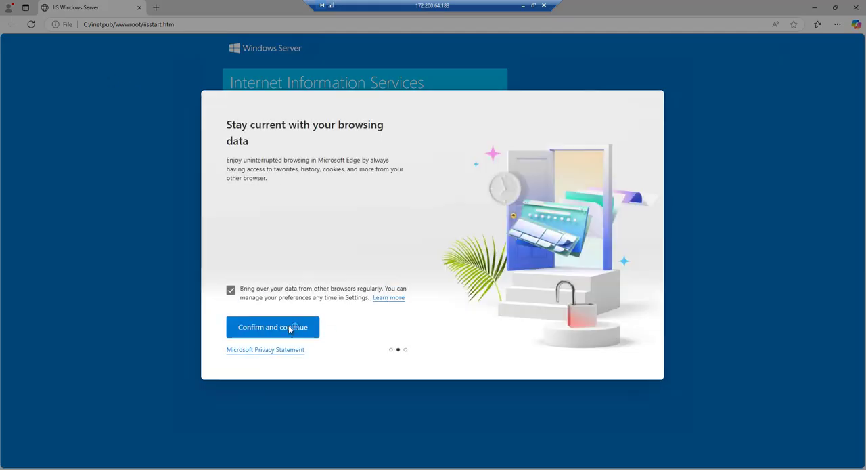
click(290, 329)
click(290, 329)
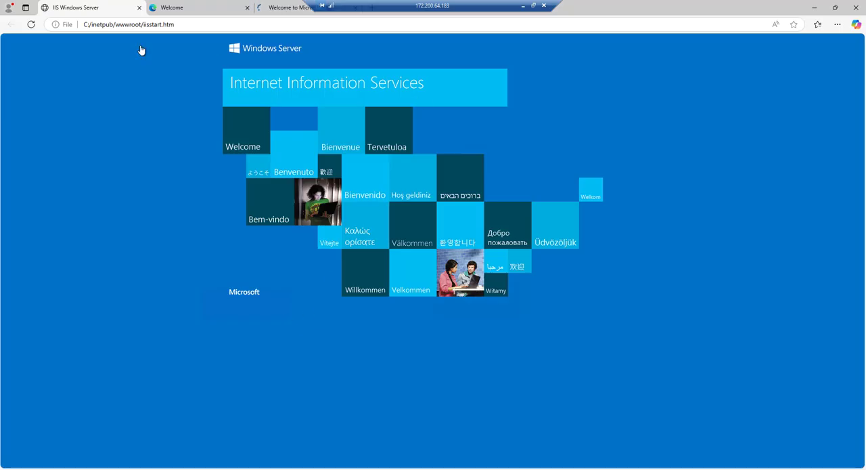
- Move the remote connection bar off the browser tabs, and close both Welcome tabs and the browser
drag(411, 11, 601, 12)
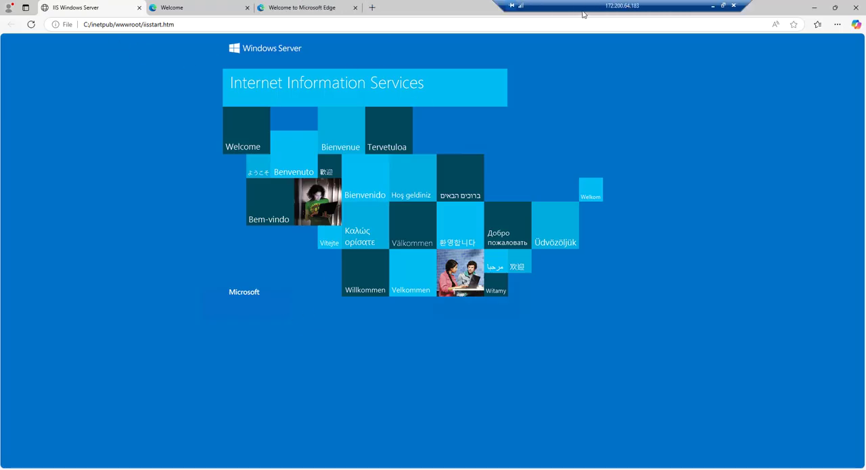
click(355, 8)
click(247, 8)
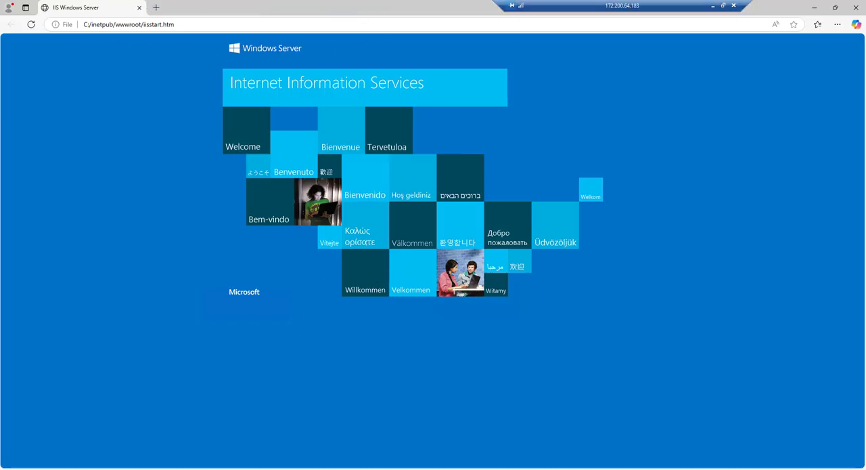
click(856, 8)
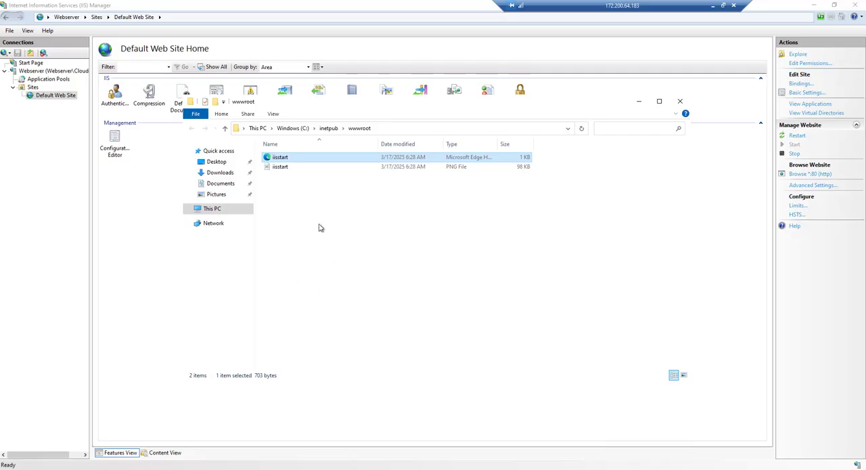
- Delete the iisstart PNG image from the wwwroot folder
click(314, 215)
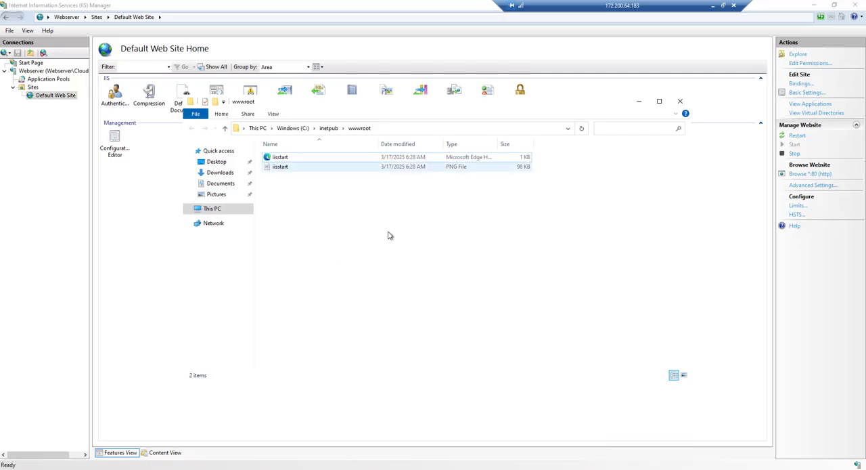
click(325, 166)
key(Delete)
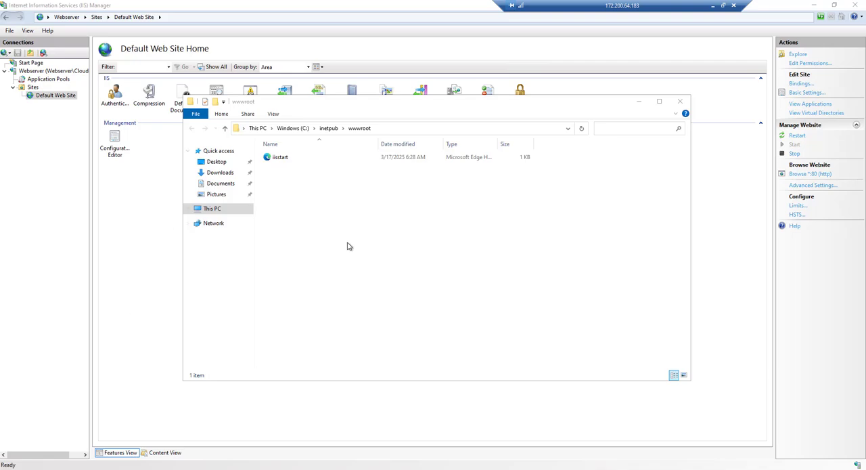
- Open the iisstart HTML file from the wwwroot folder in Notepad
right_click(290, 160)
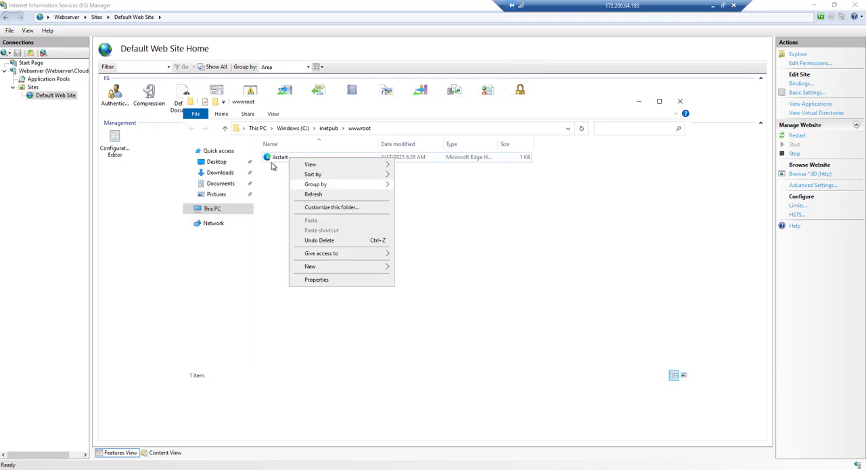
click(275, 161)
right_click(274, 161)
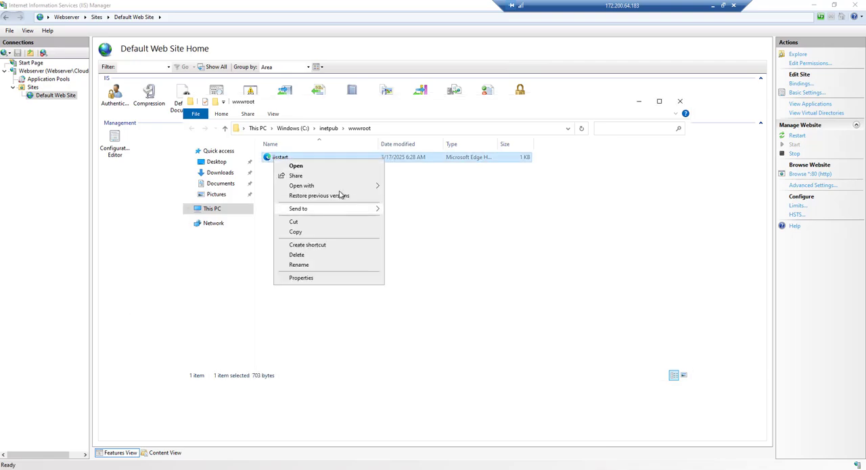
mouse_move(339, 186)
click(430, 208)
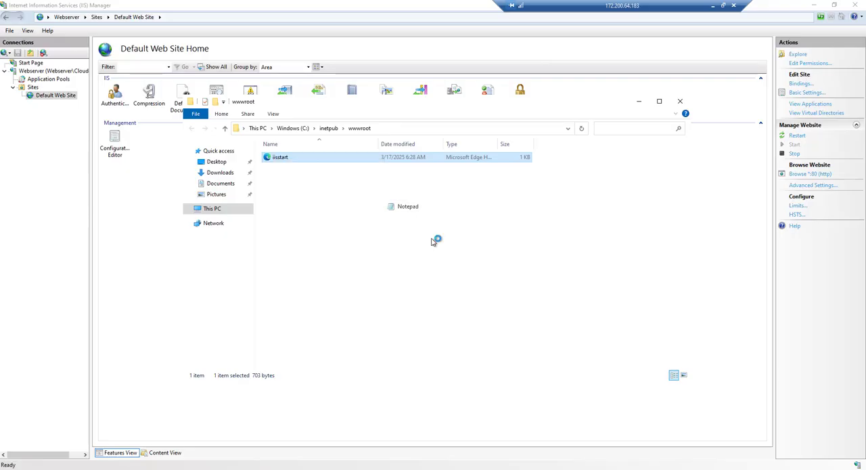
- Replace all iisstart contents with the copied CloudOps Junction HTML code, save the file, and close Notepad and IIS Manager
key(ctrl+a)
key(Delete)
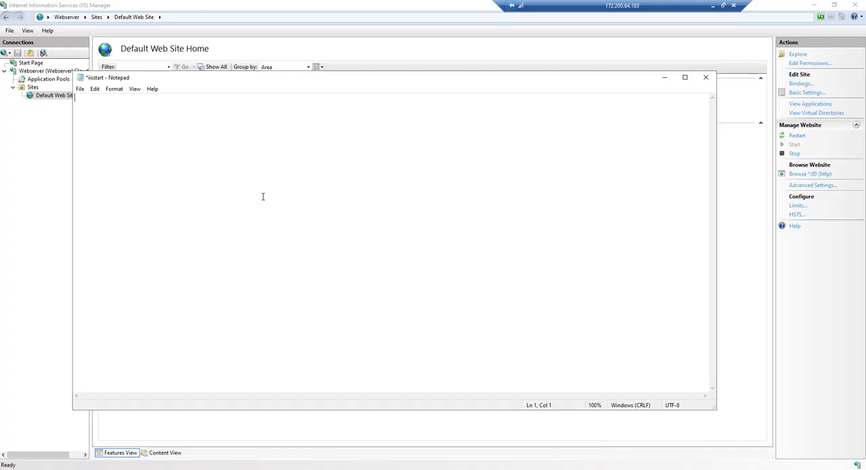
key(ctrl+v)
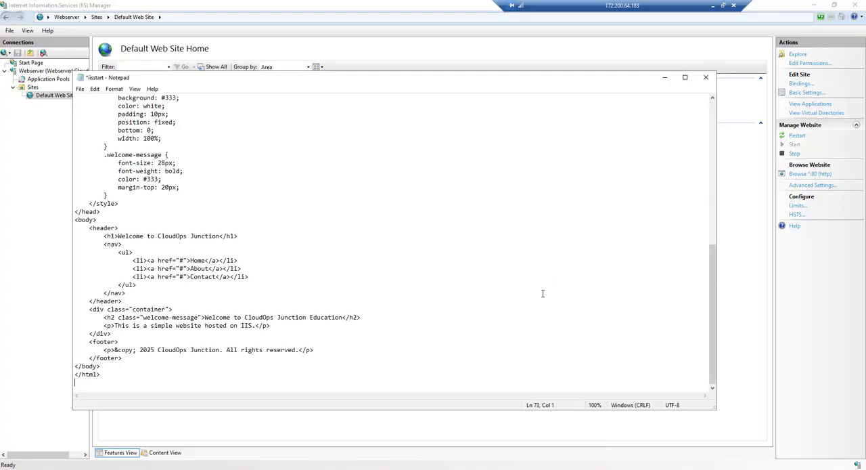
key(ctrl+s)
click(706, 77)
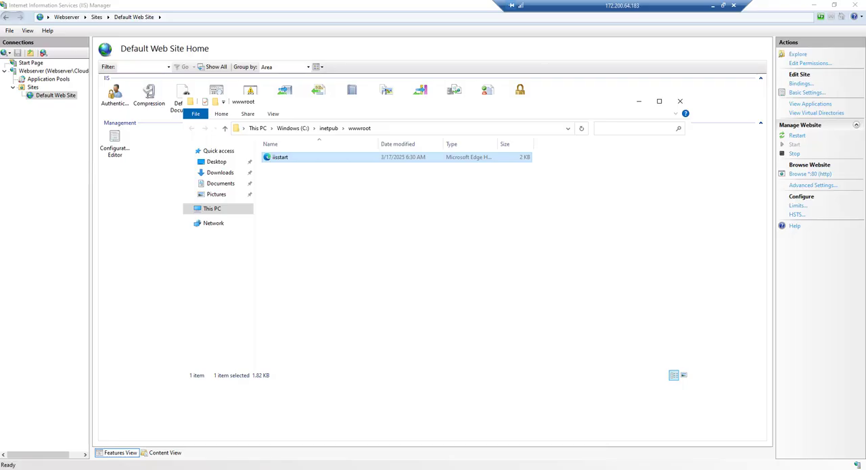
click(765, 91)
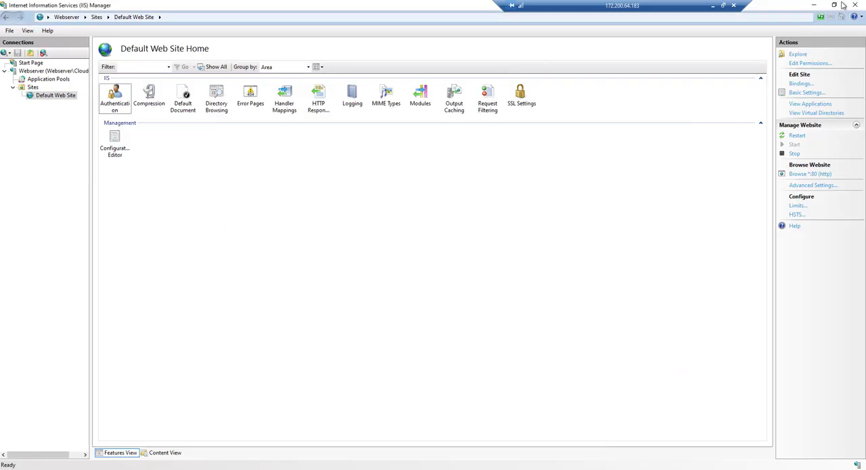
click(855, 5)
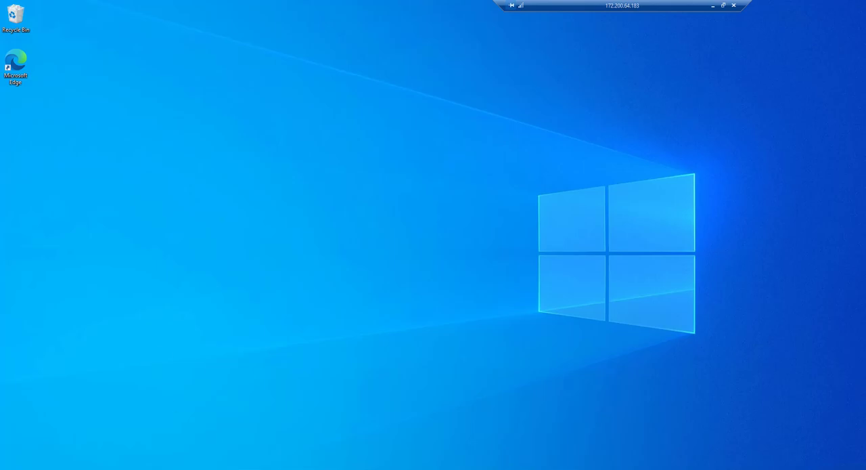
- Load the website in Microsoft Edge at the public IP address 172.200.64.183 copied from the Azure portal, and close the browser
double_click(16, 64)
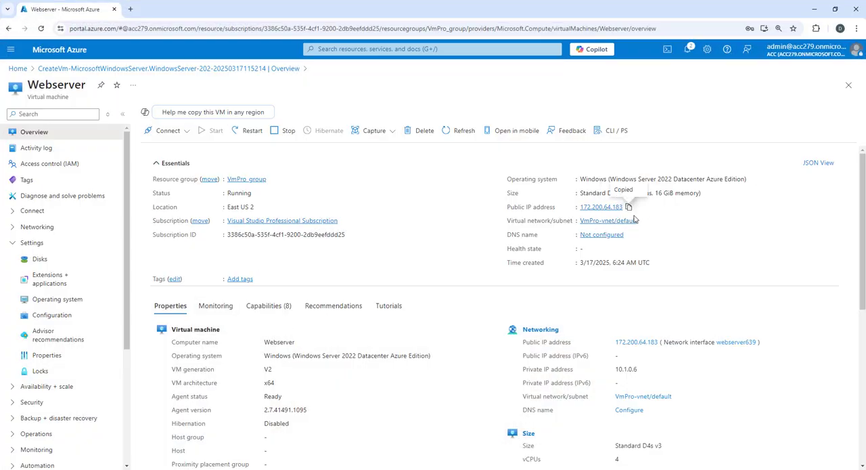
click(815, 10)
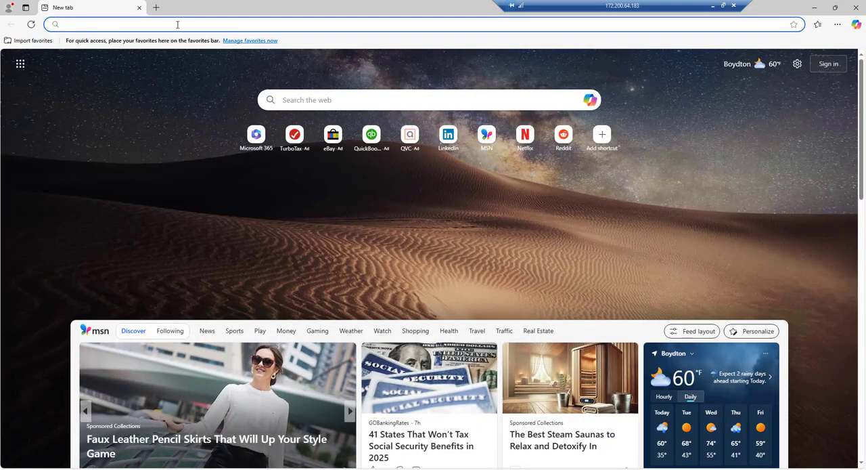
text(172.200.64.183)
key(Return)
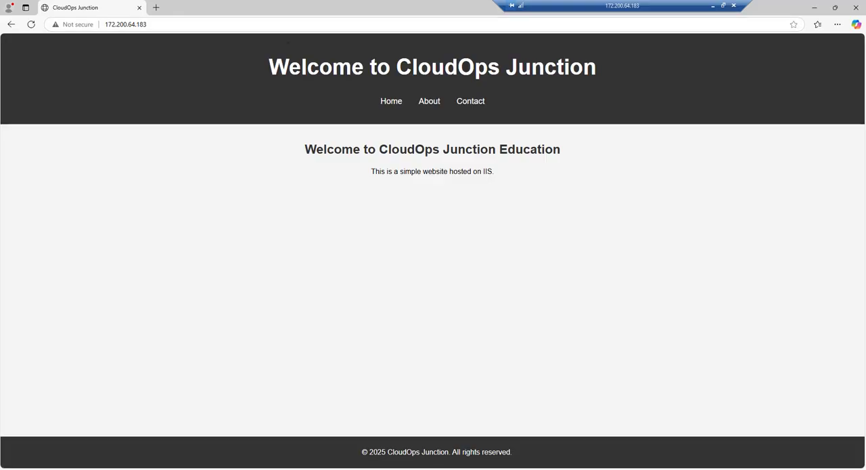
click(856, 8)
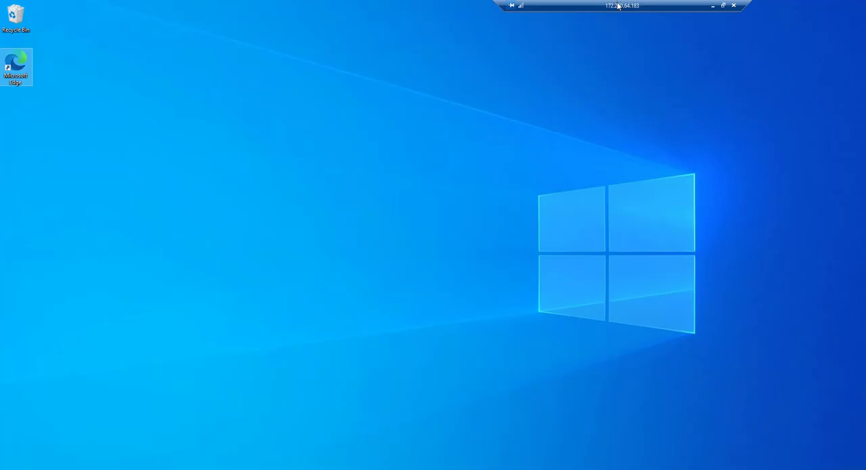